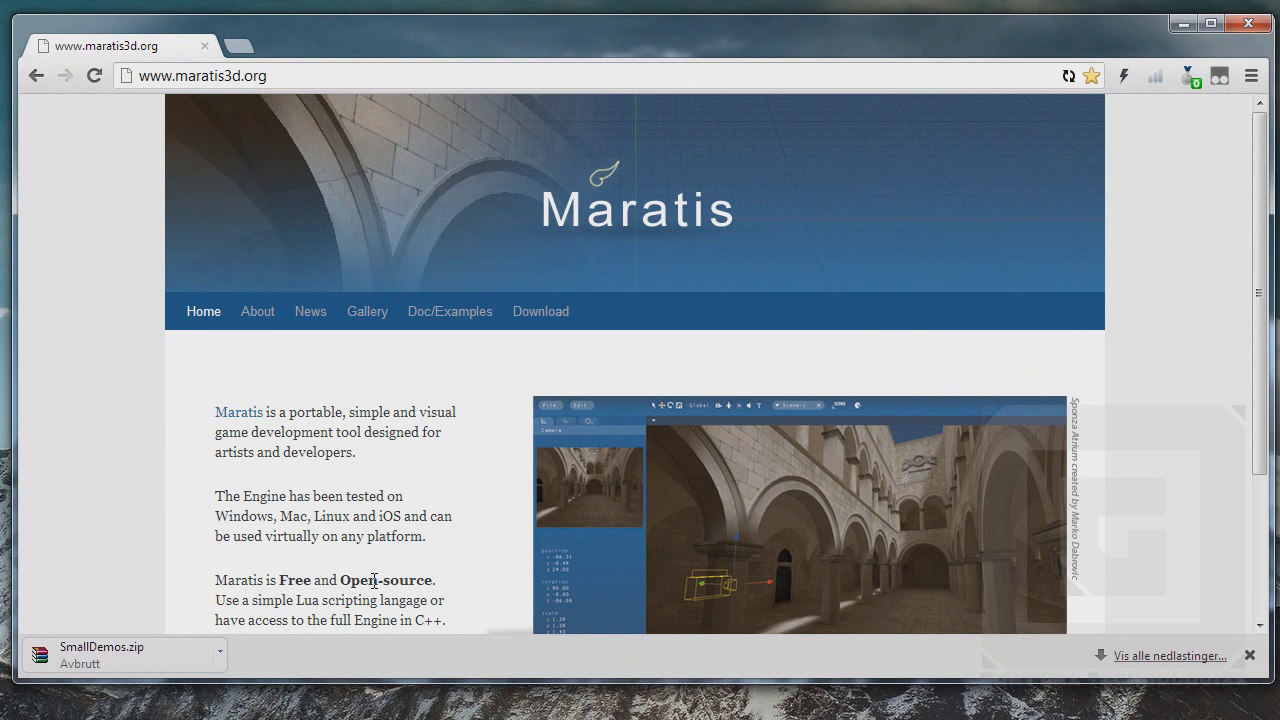
Step: Review the Maratis introduction on the home page, highlighting the supported platforms "Windows, Mac, Linux and iOS"
double_click(303, 581)
left_click_drag(218, 518, 405, 520)
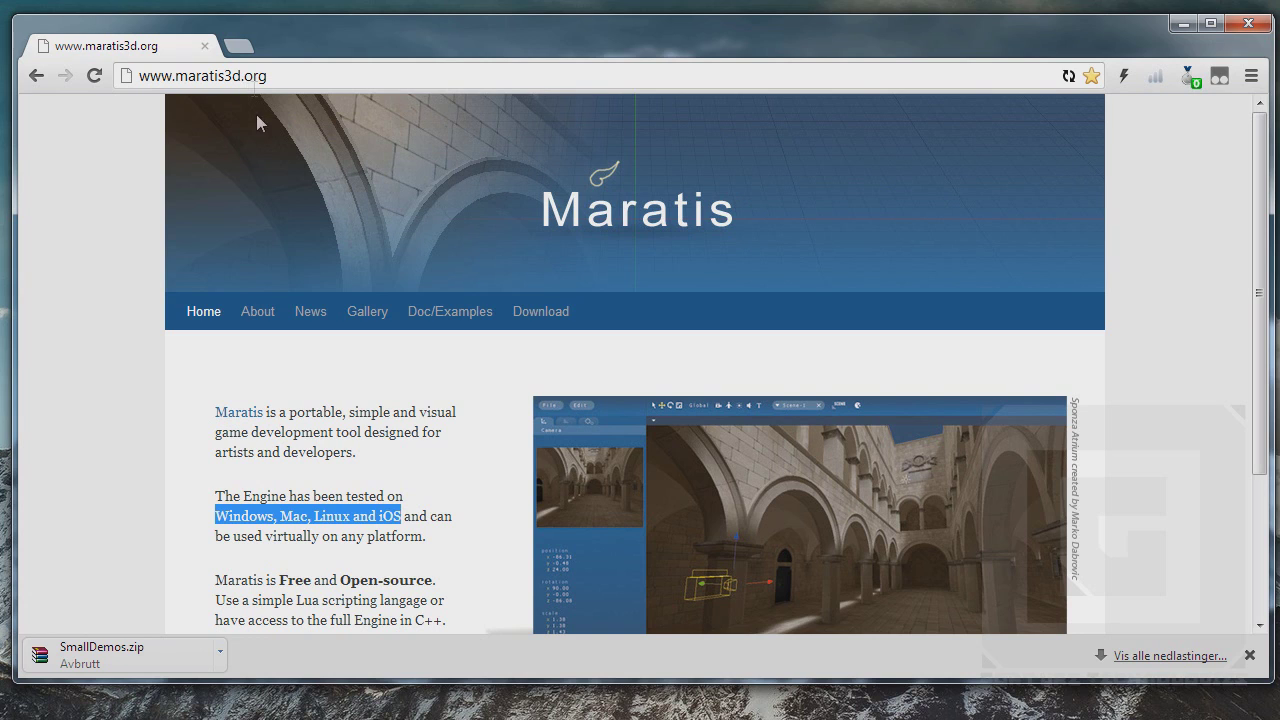
scroll(208, 344, "down", 1)
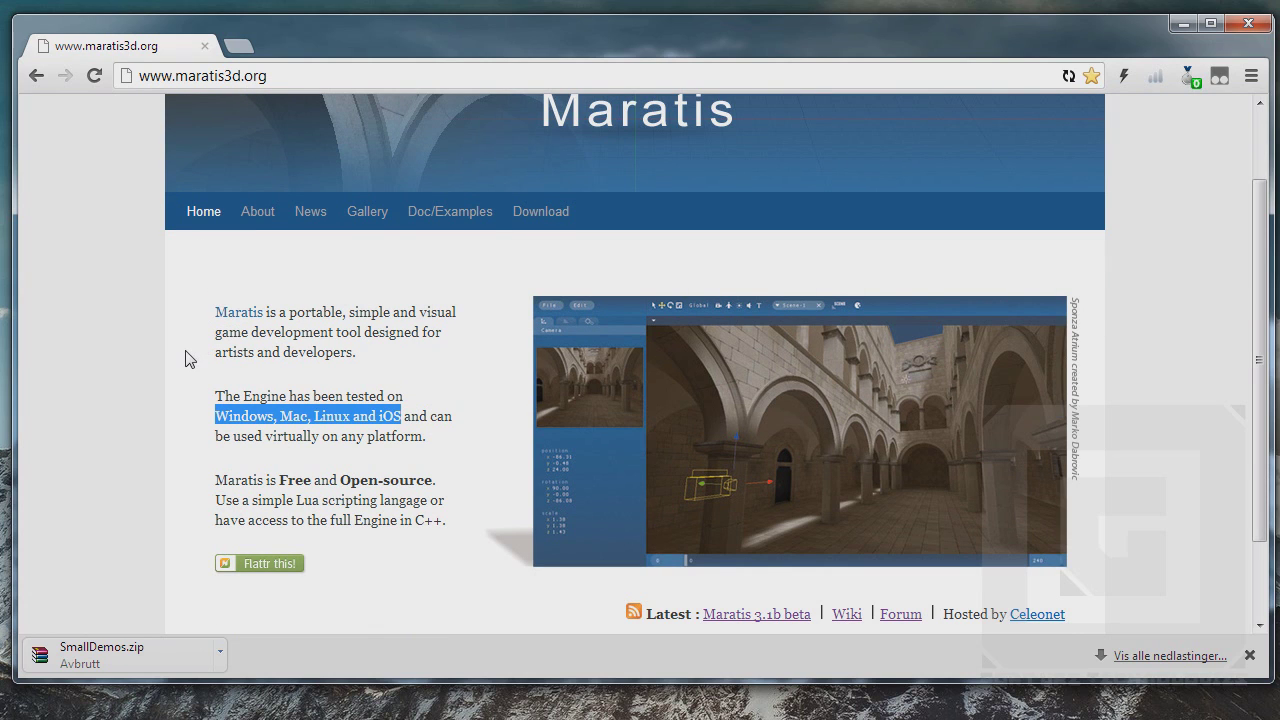
left_click(182, 354)
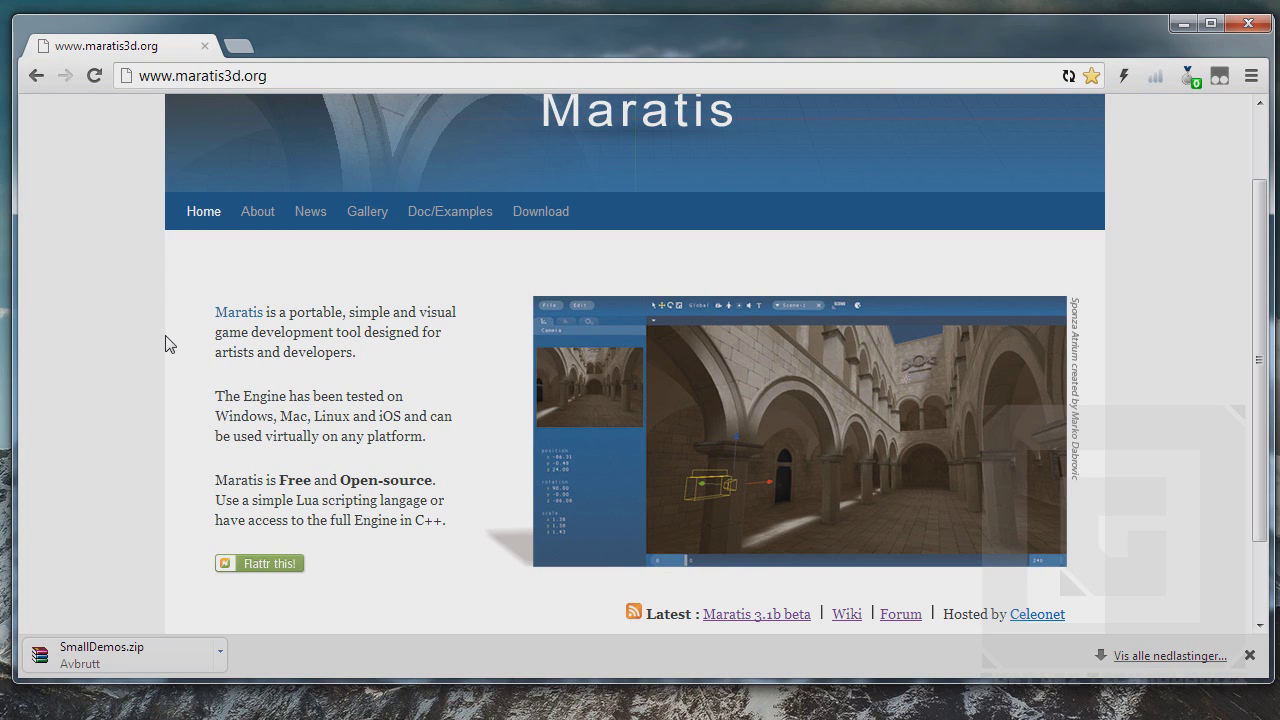
Step: Open the full list of Maratis binaries from the site's Download page, look through the packages, and close the list
left_click(520, 212)
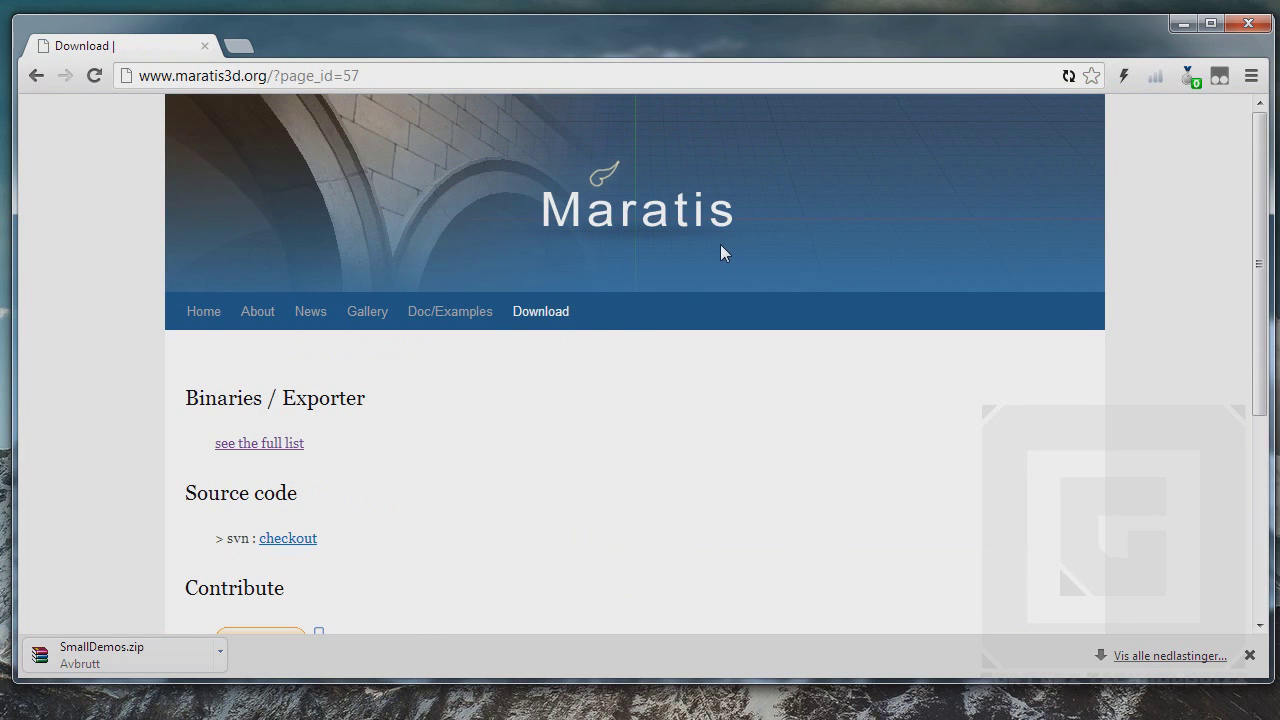
left_click(255, 446)
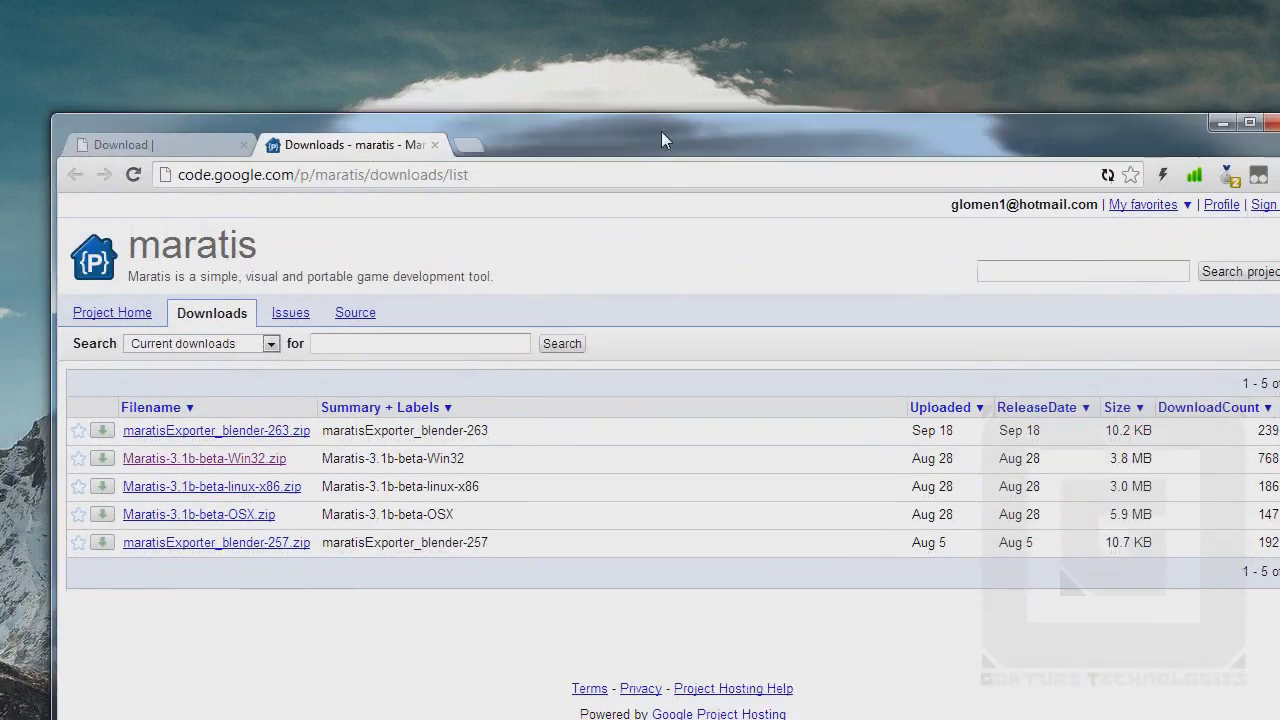
left_click_drag(662, 140, 663, 110)
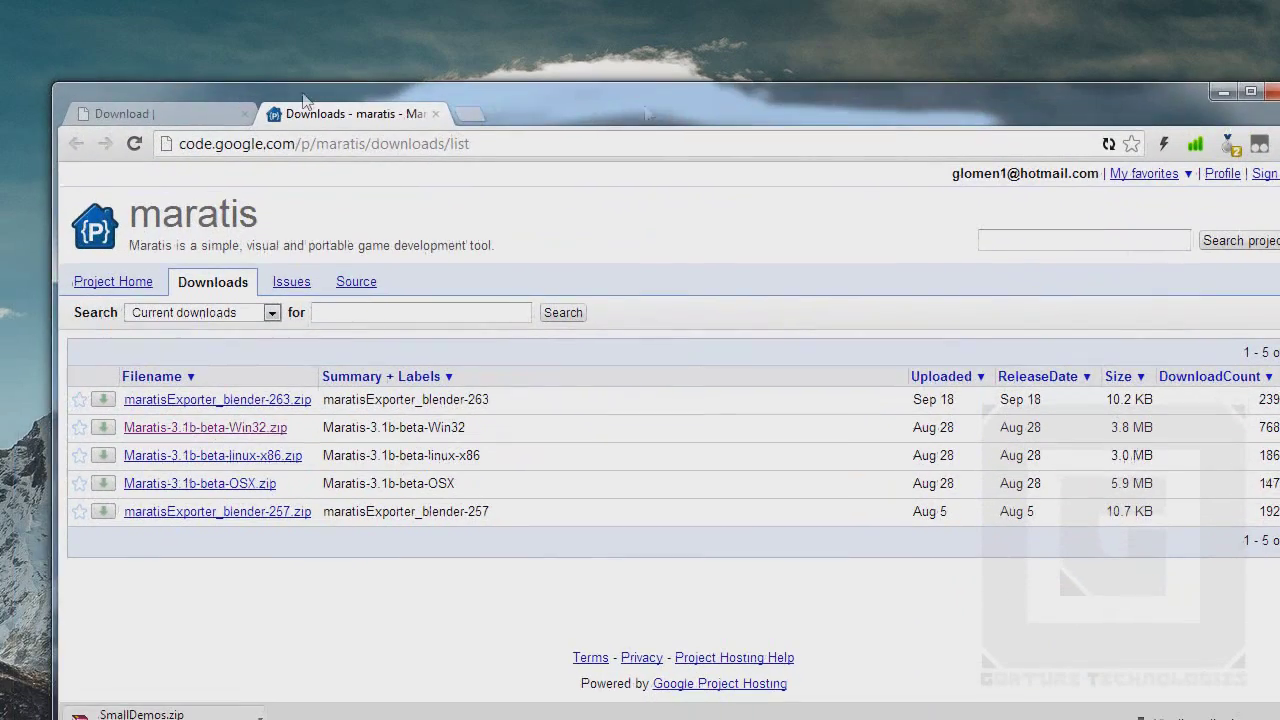
left_click(435, 116)
left_click_drag(497, 102, 451, 51)
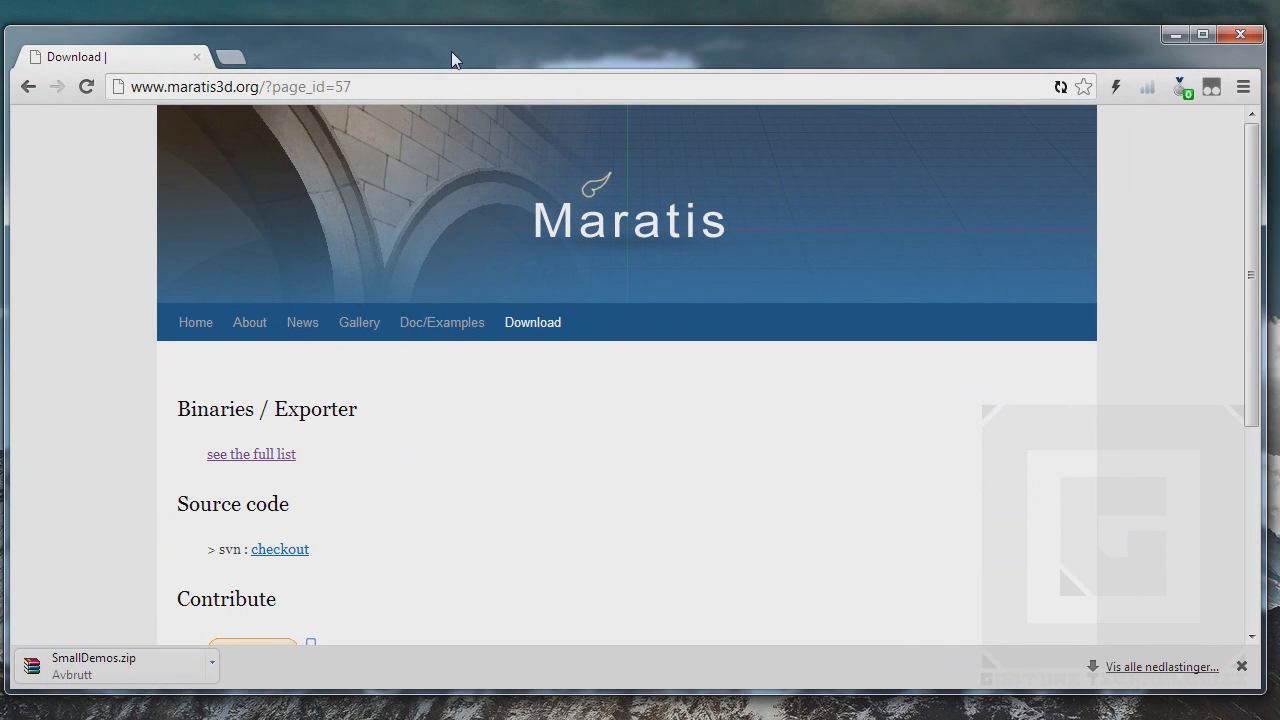
left_click_drag(1102, 42, 1105, 39)
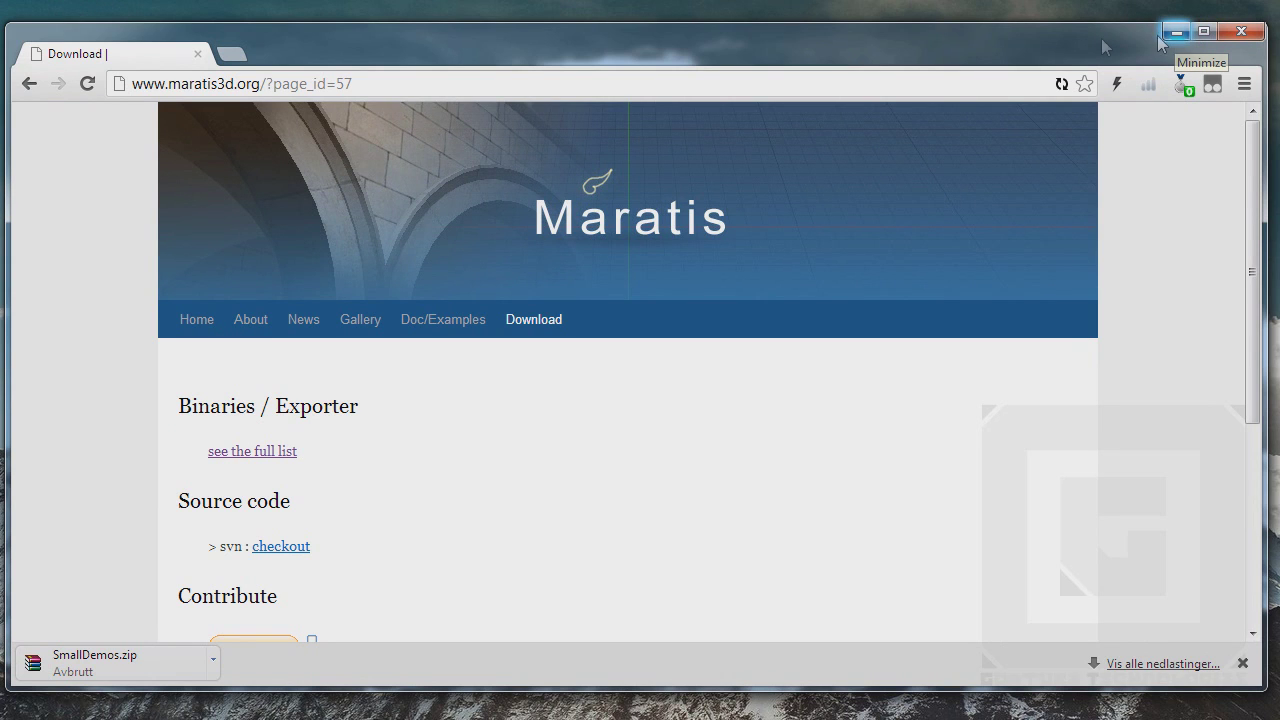
left_click_drag(1099, 41, 1095, 34)
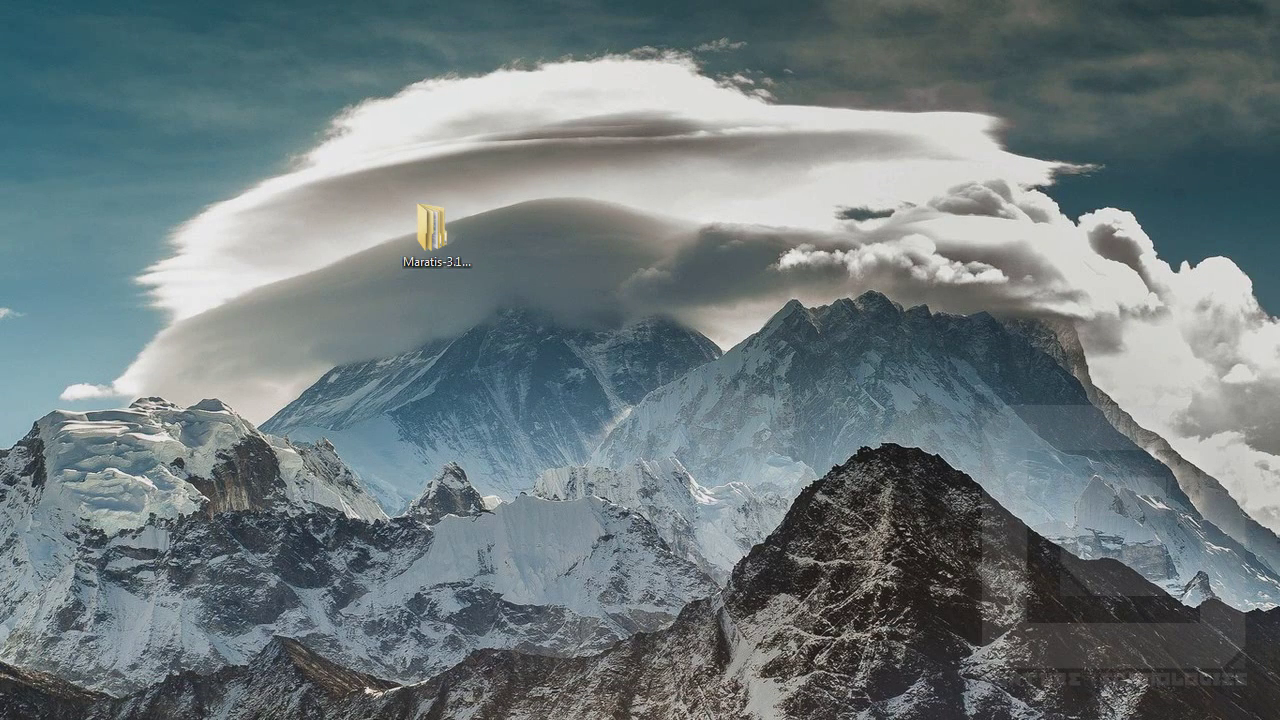
left_click(1279, 234)
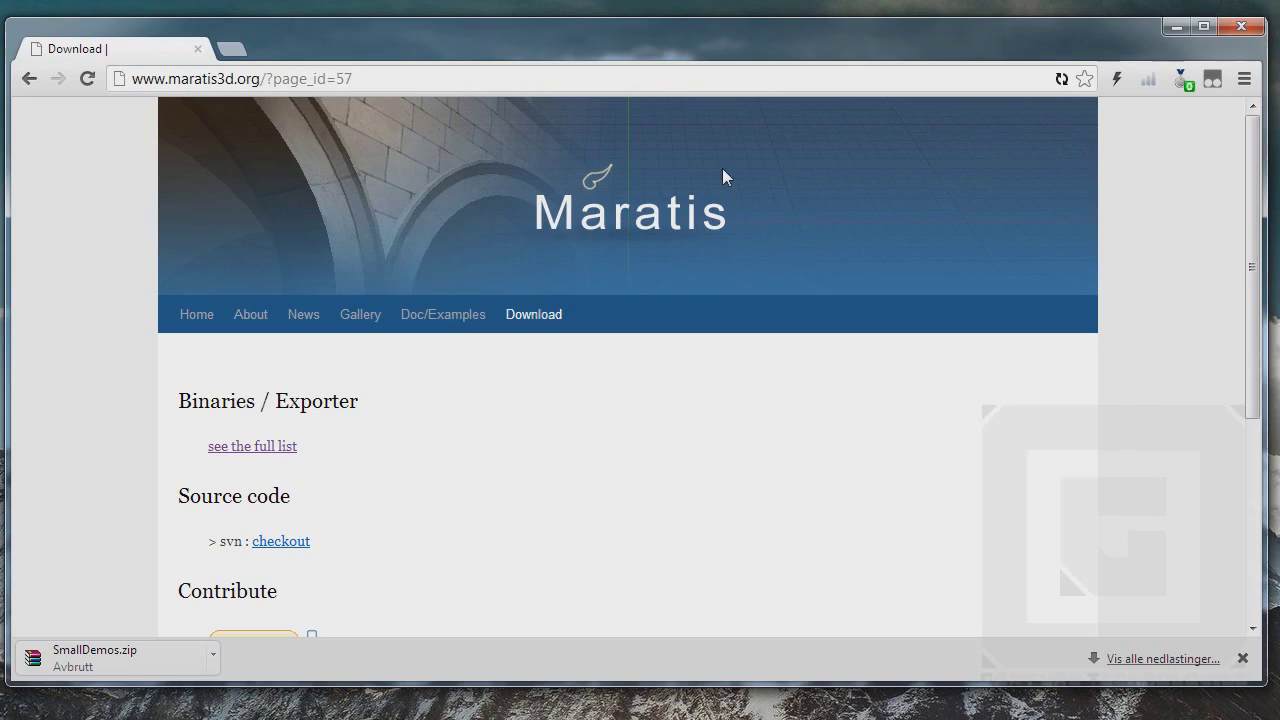
Step: Open the Getting started guide from the Doc/Examples page, read its install, navigation and example project sections, and minimize the browser
left_click(437, 325)
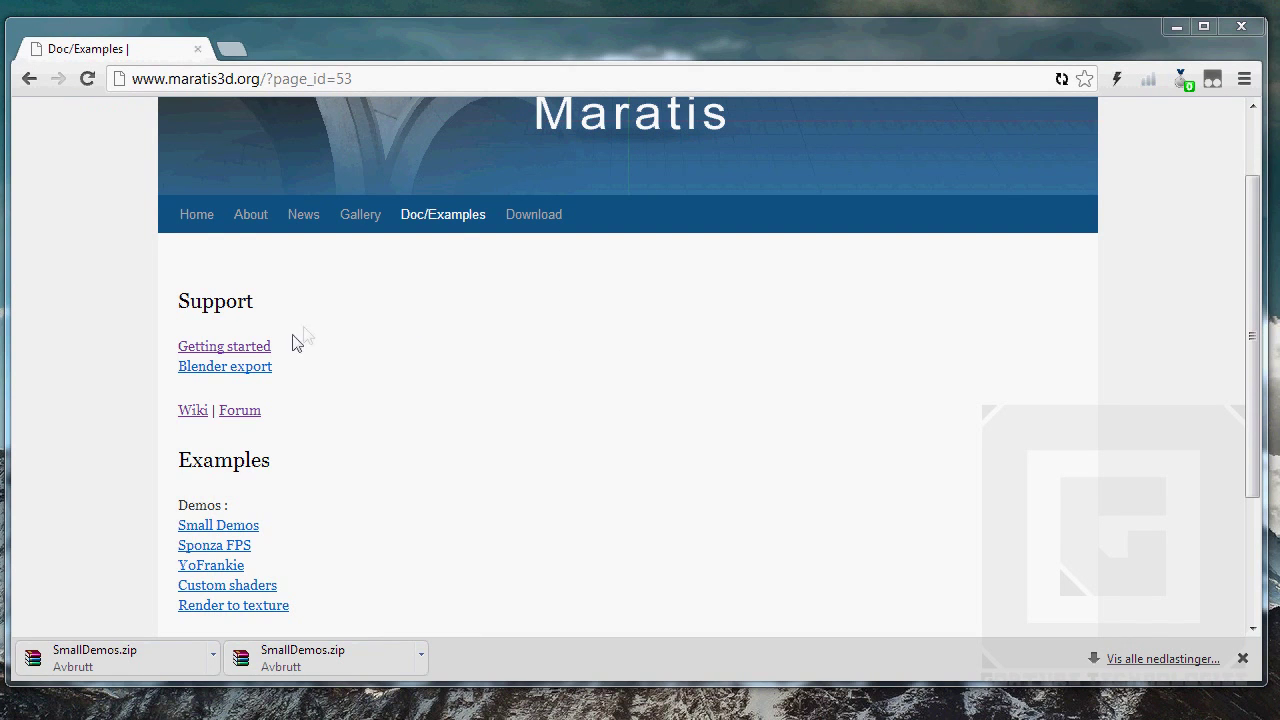
left_click(260, 357)
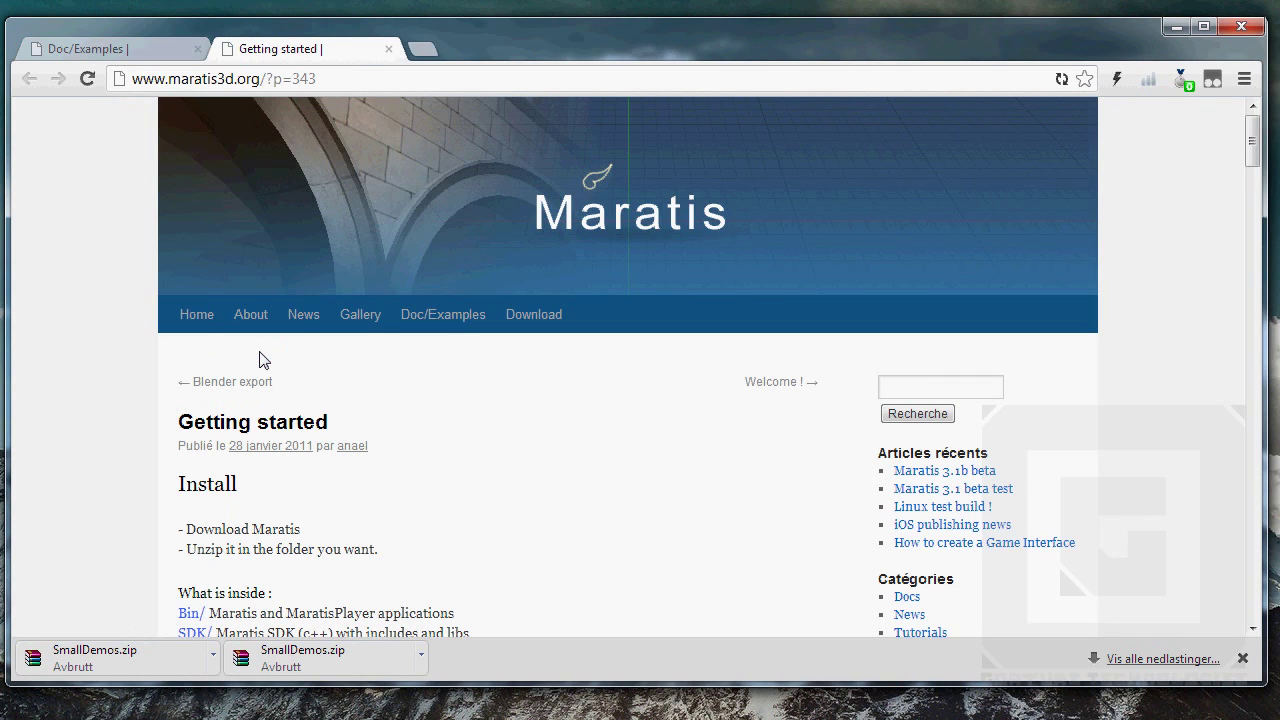
scroll(260, 360, "down", 1)
scroll(262, 361, "down", 2)
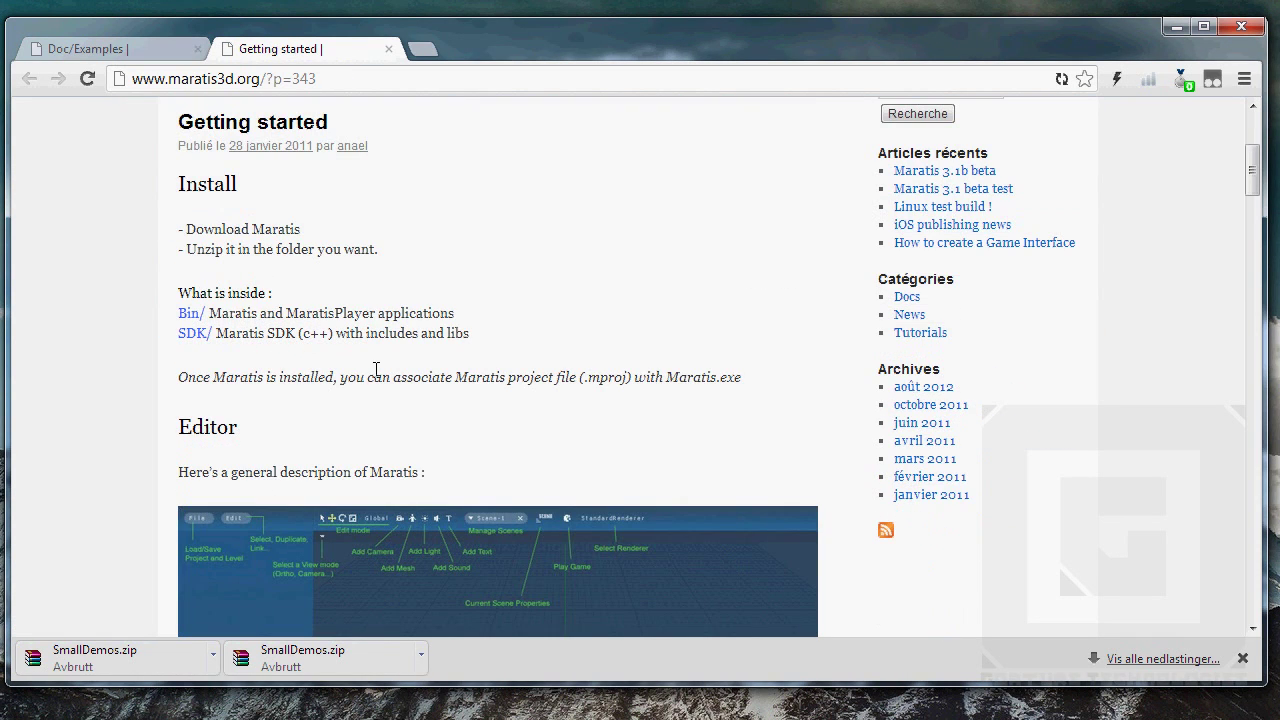
scroll(246, 363, "down", 8)
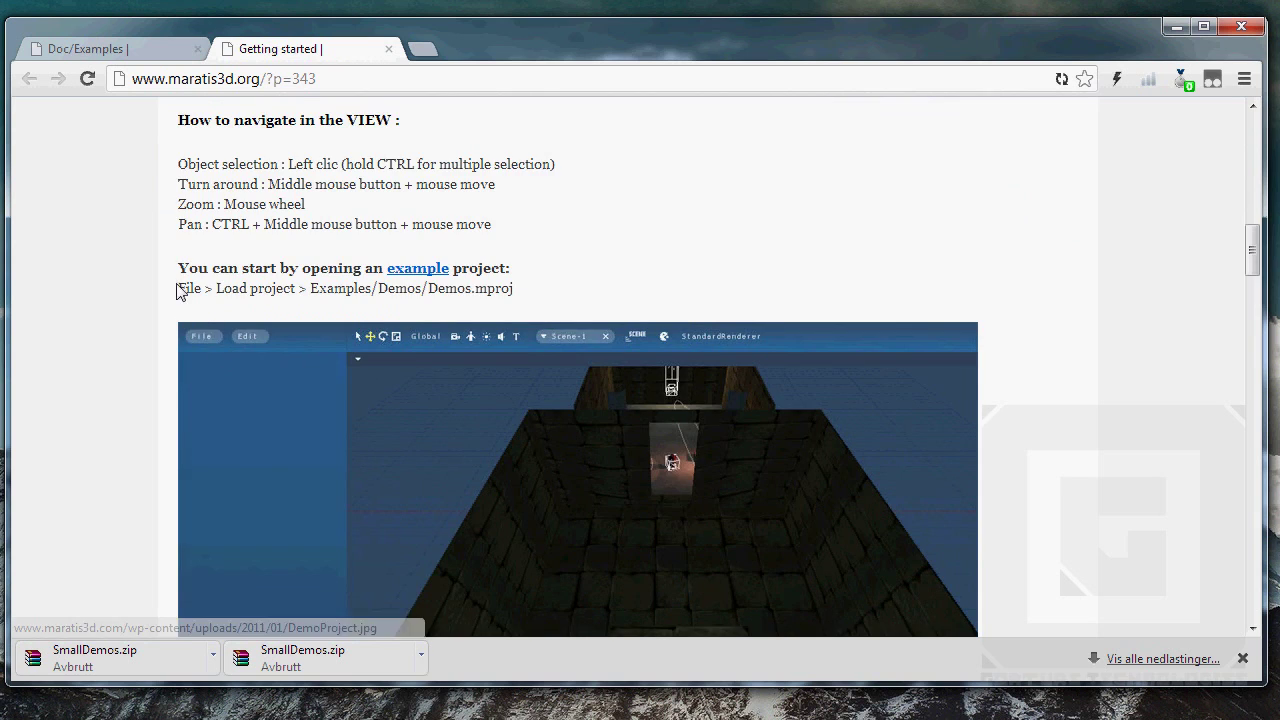
scroll(177, 289, "down", 1)
scroll(396, 210, "up", 1)
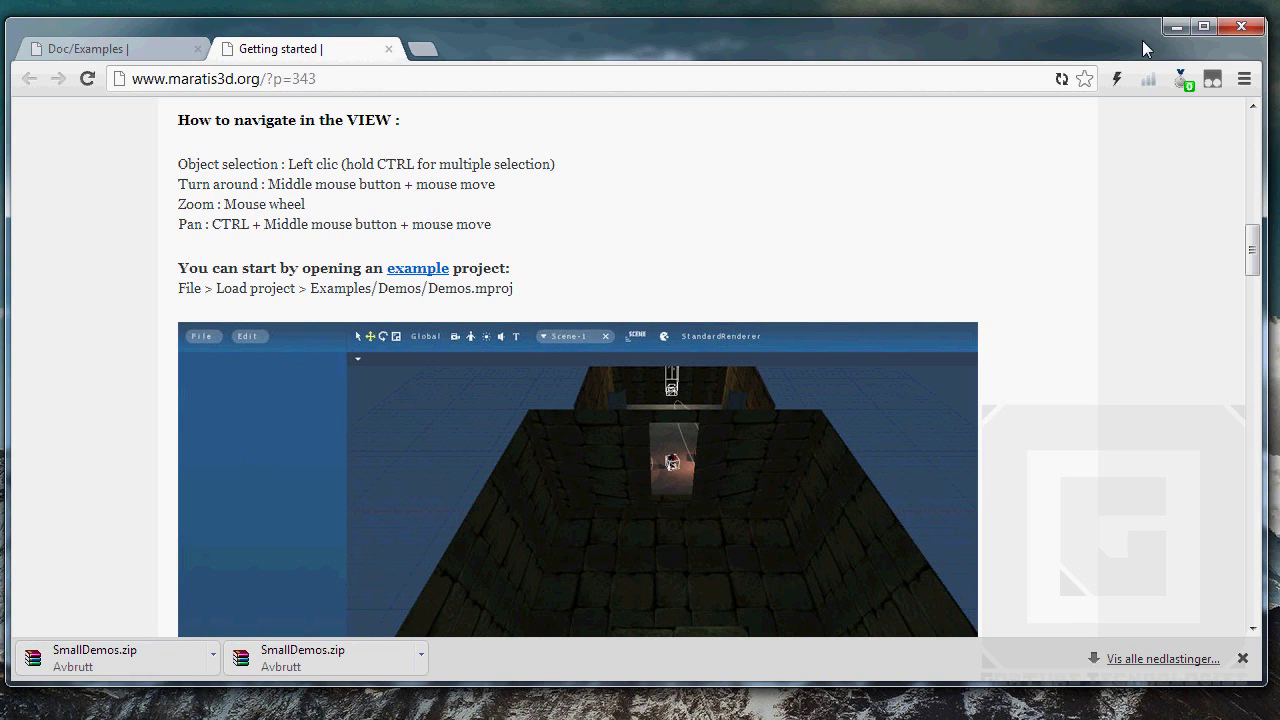
left_click(1177, 27)
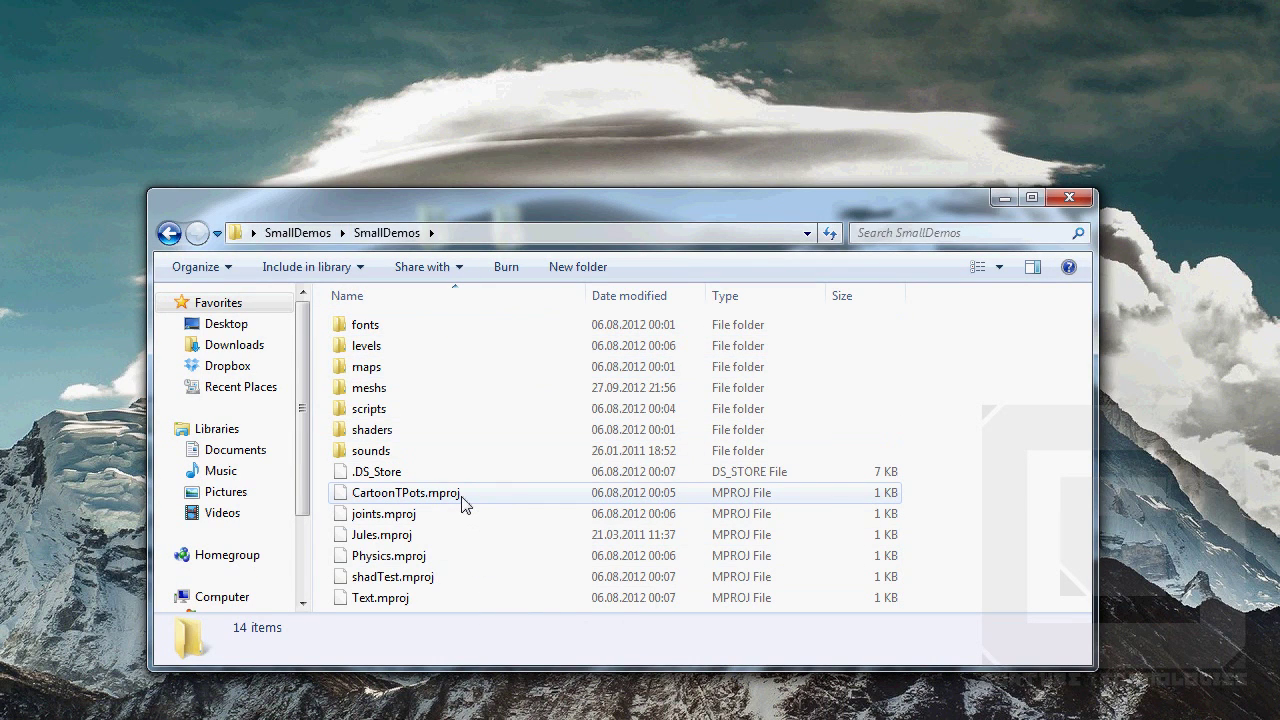
Step: Close the SmallDemos folder and launch Maratis.exe from the Bin folder of Maratis-3.1b-beta-Win32 on the desktop
left_click(1069, 197)
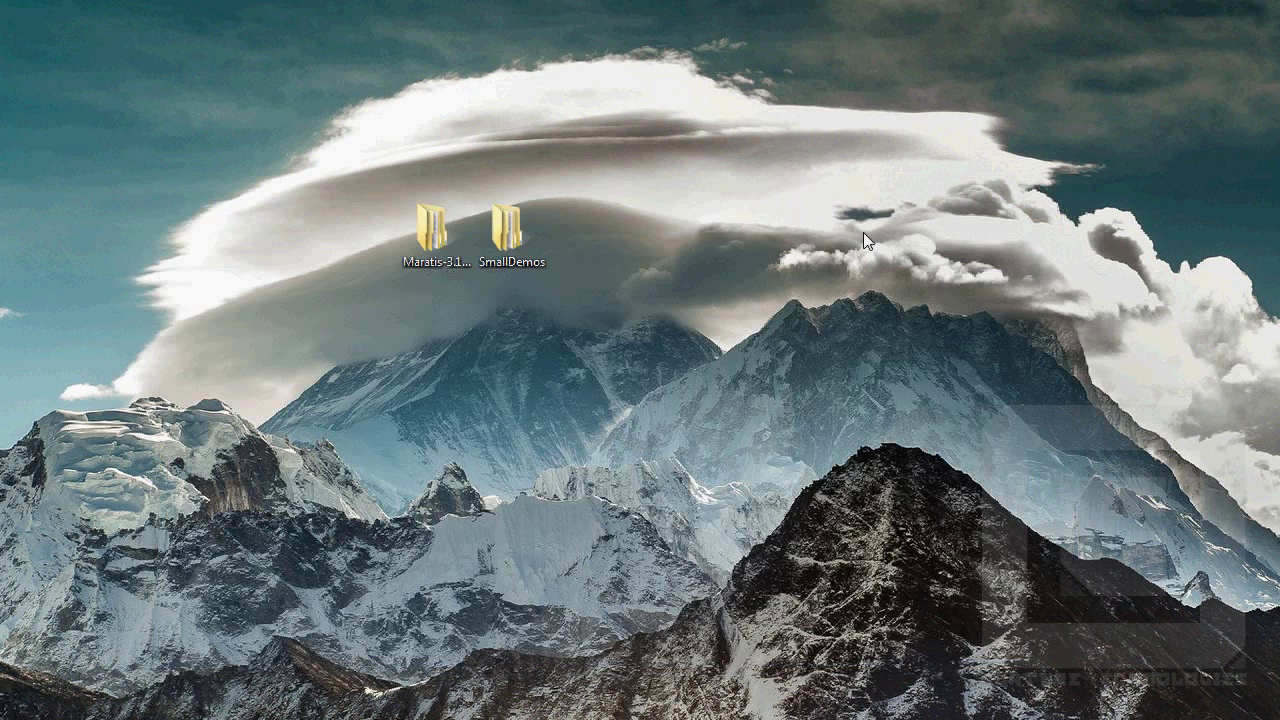
double_click(458, 243)
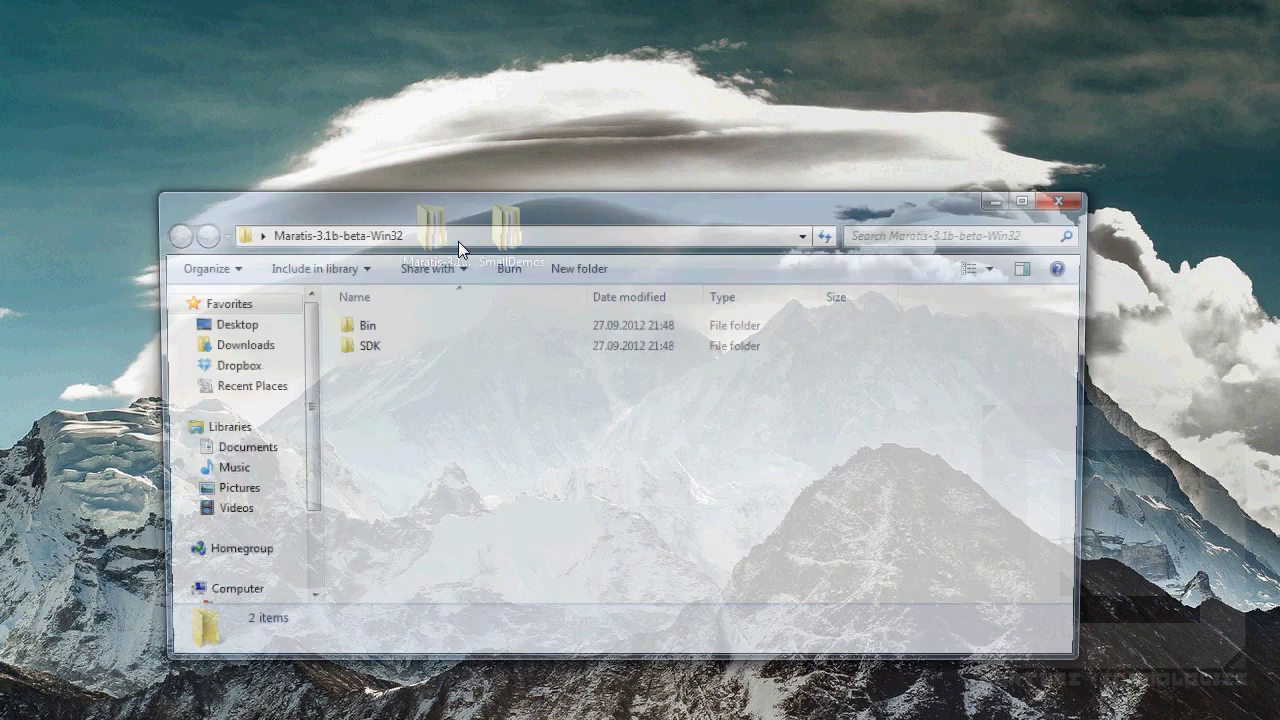
left_click_drag(490, 213, 496, 169)
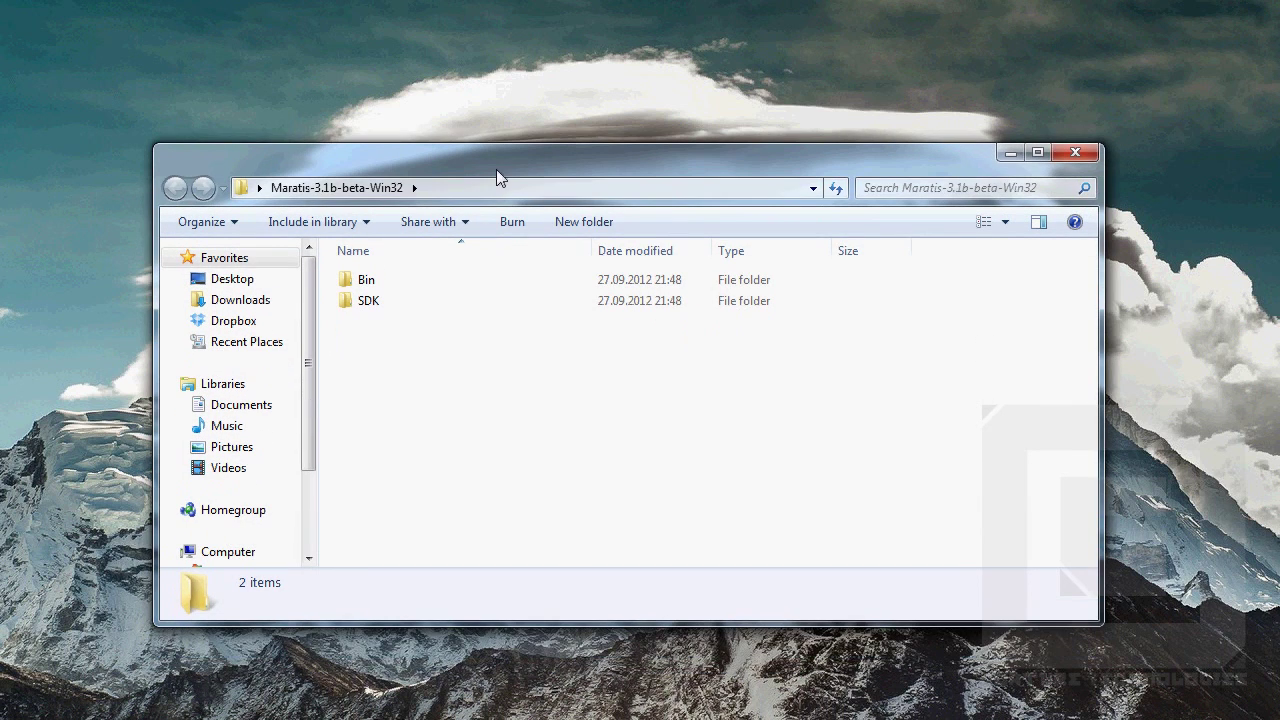
double_click(486, 278)
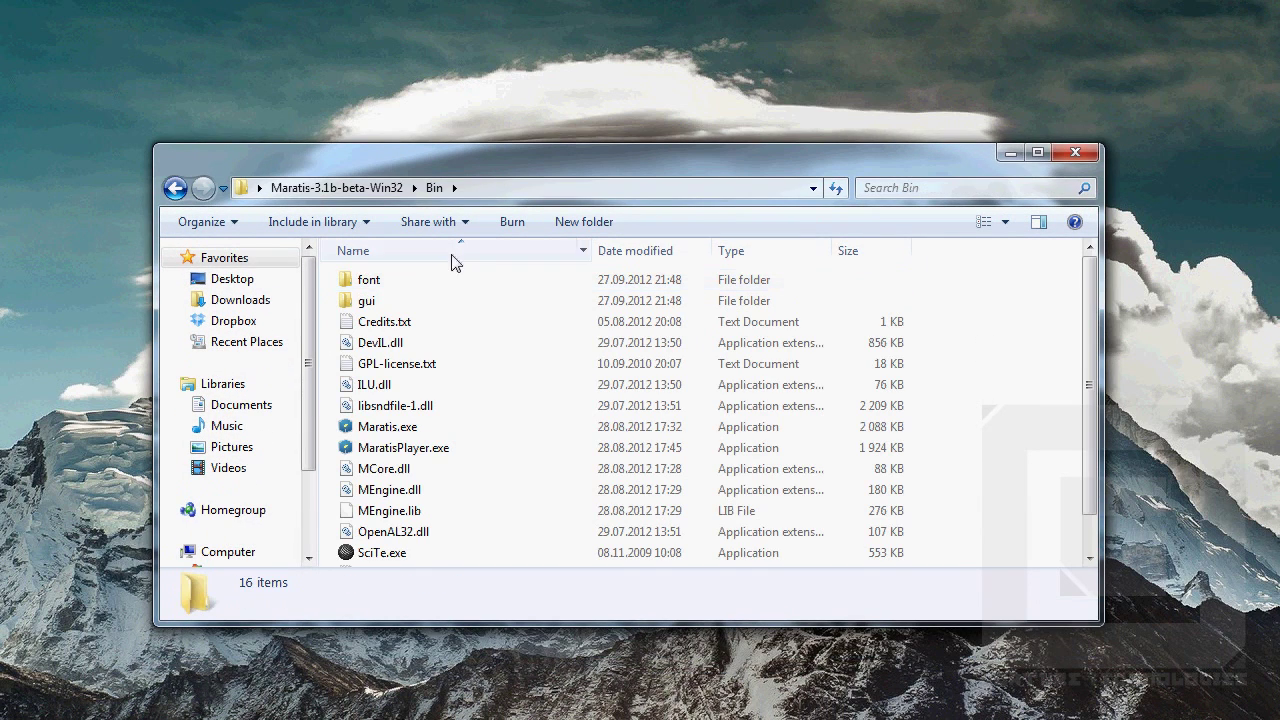
left_click(345, 190)
double_click(390, 285)
left_click(415, 427)
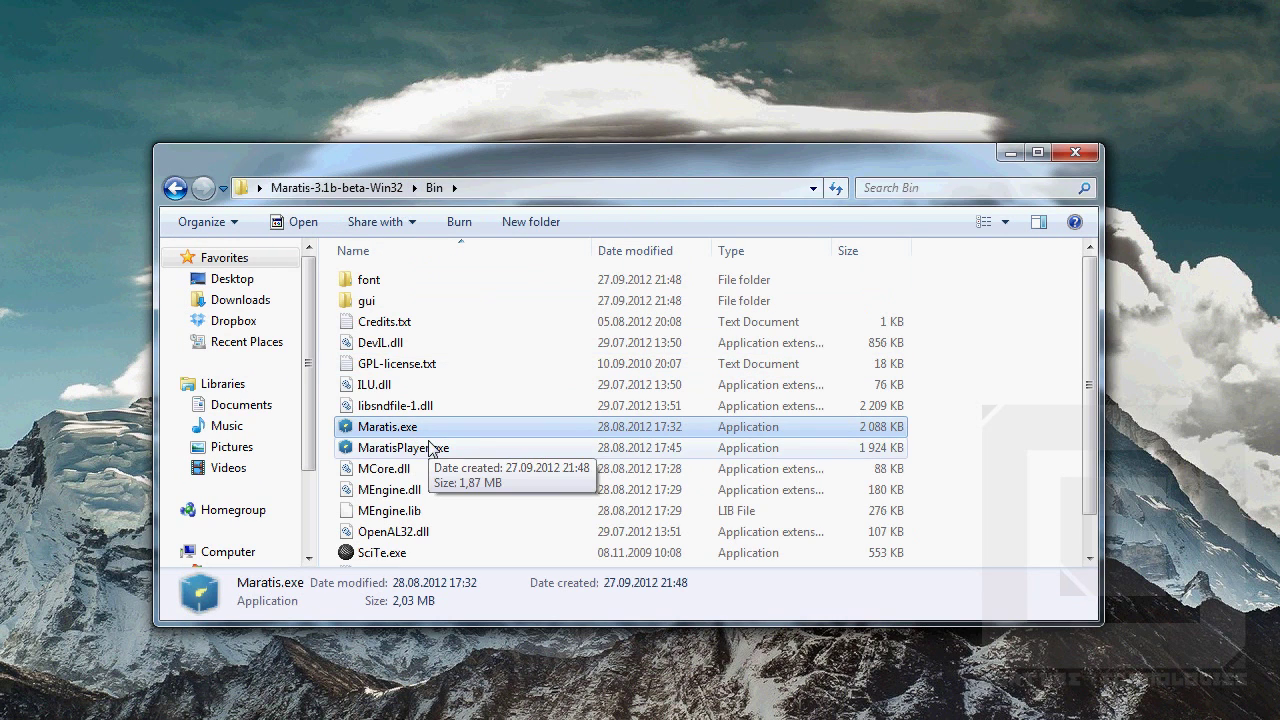
double_click(400, 427)
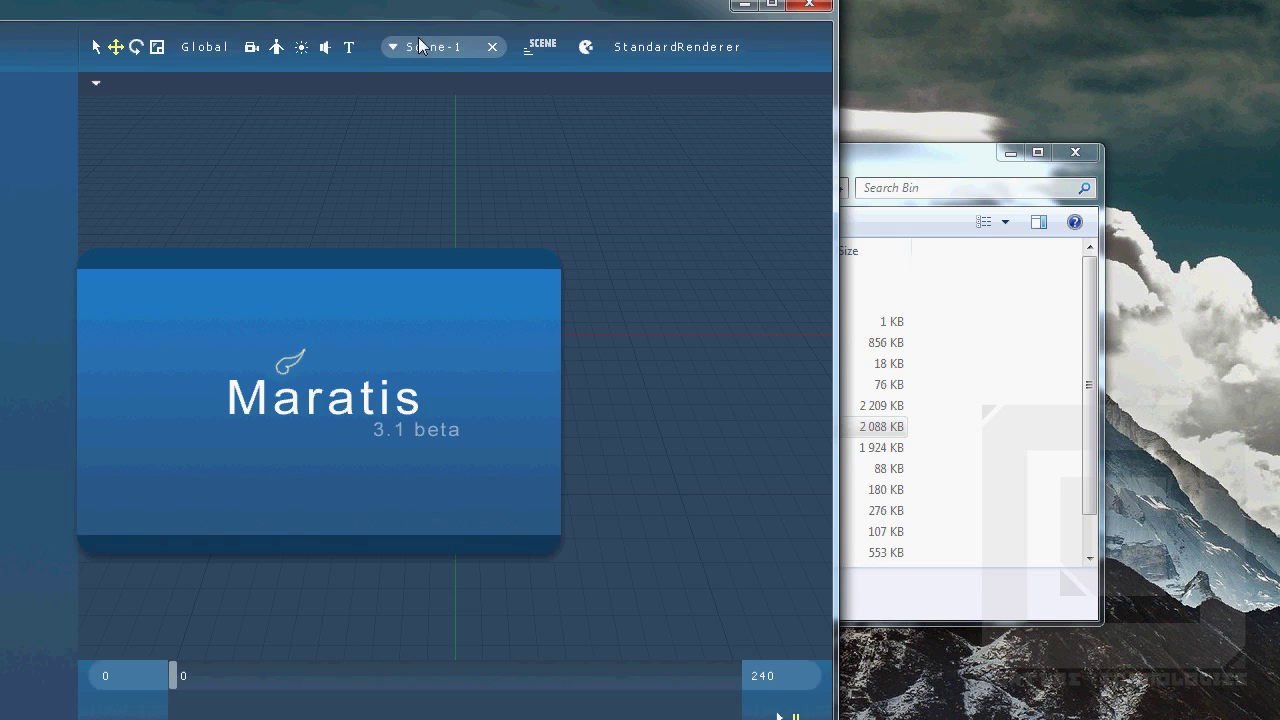
left_click_drag(409, 15, 626, 32)
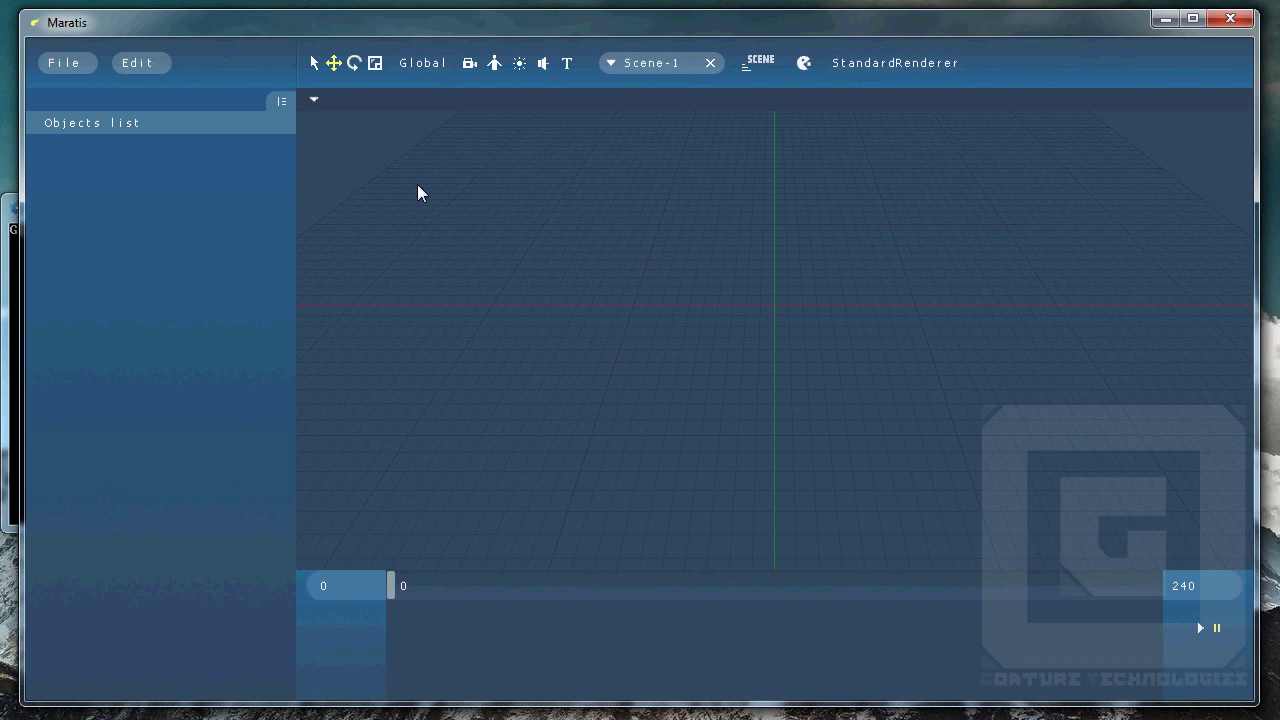
left_click(78, 66)
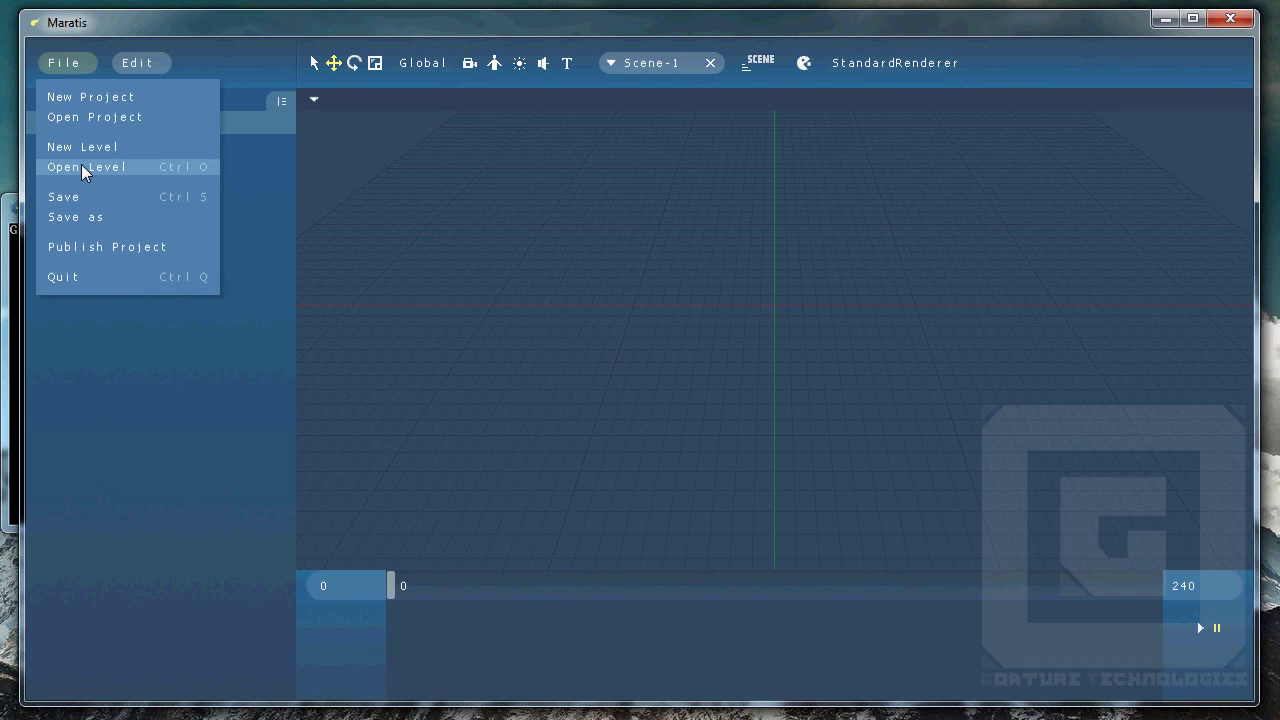
left_click(81, 166)
left_click(74, 60)
left_click(82, 115)
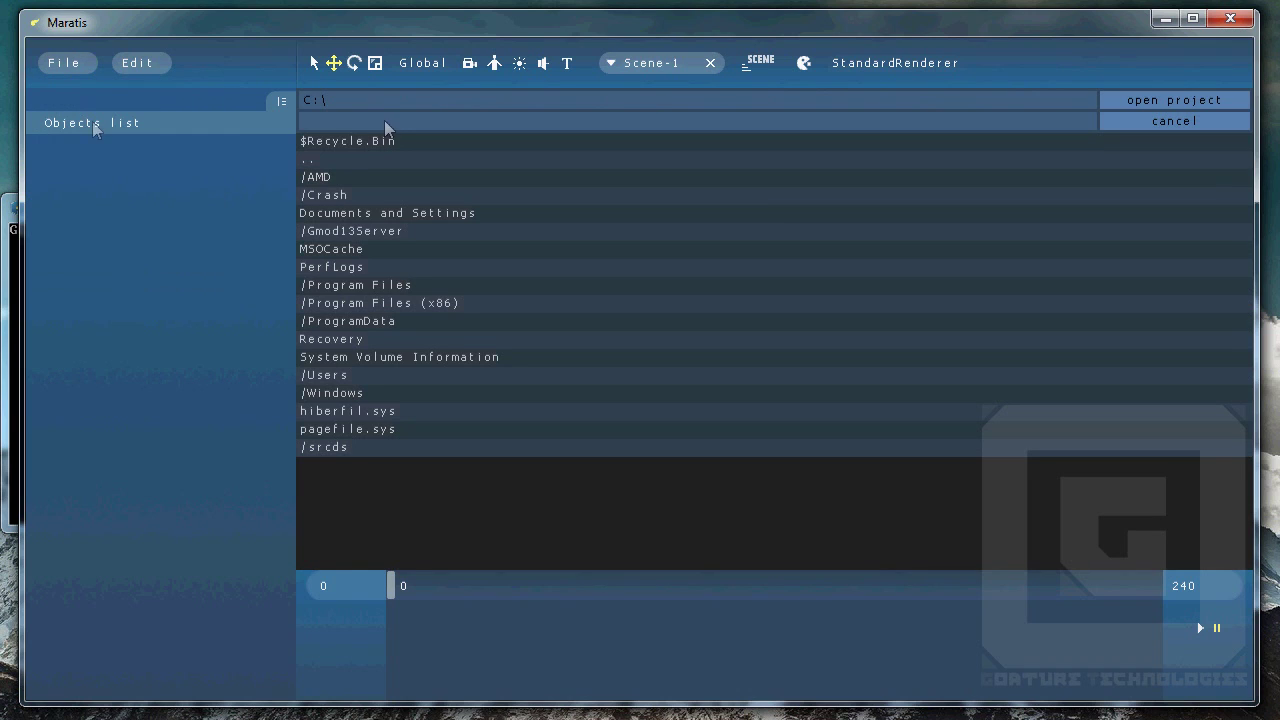
left_click(1195, 121)
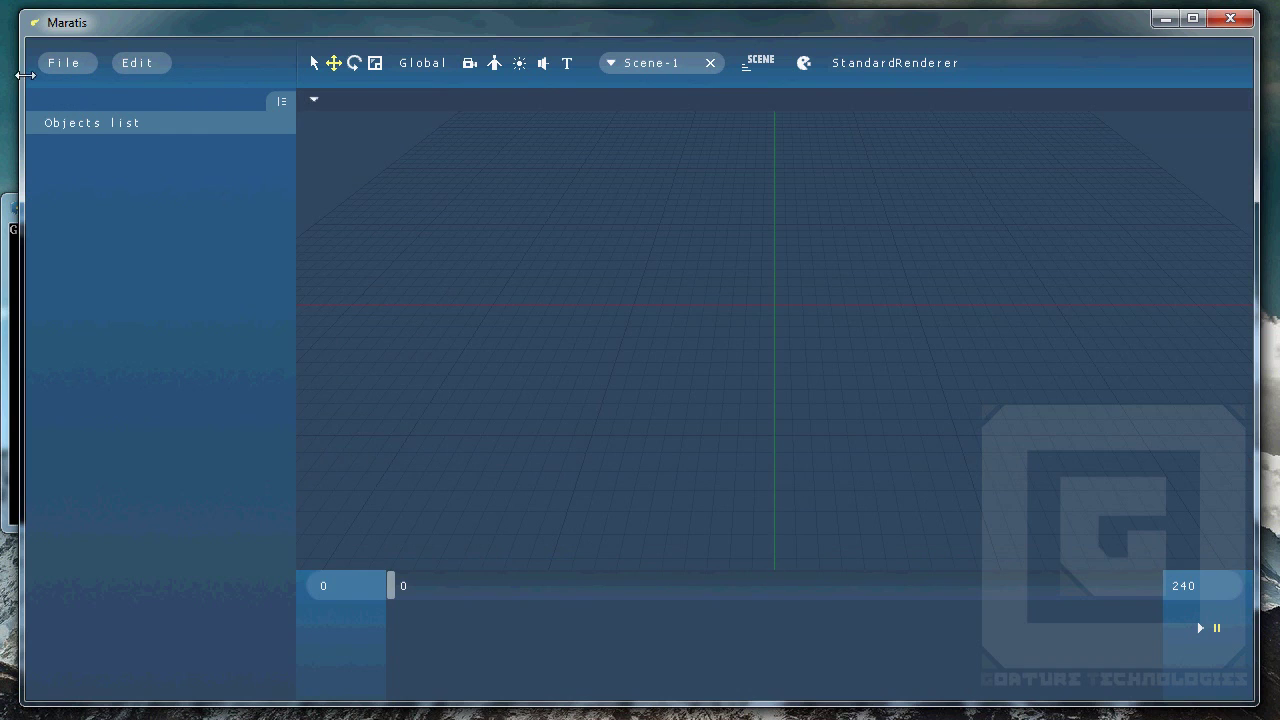
Step: Open the project Jules.mproj from the inner SmallDemos folder, inside the SmallDemos folder on the desktop
left_click(64, 63)
left_click(61, 115)
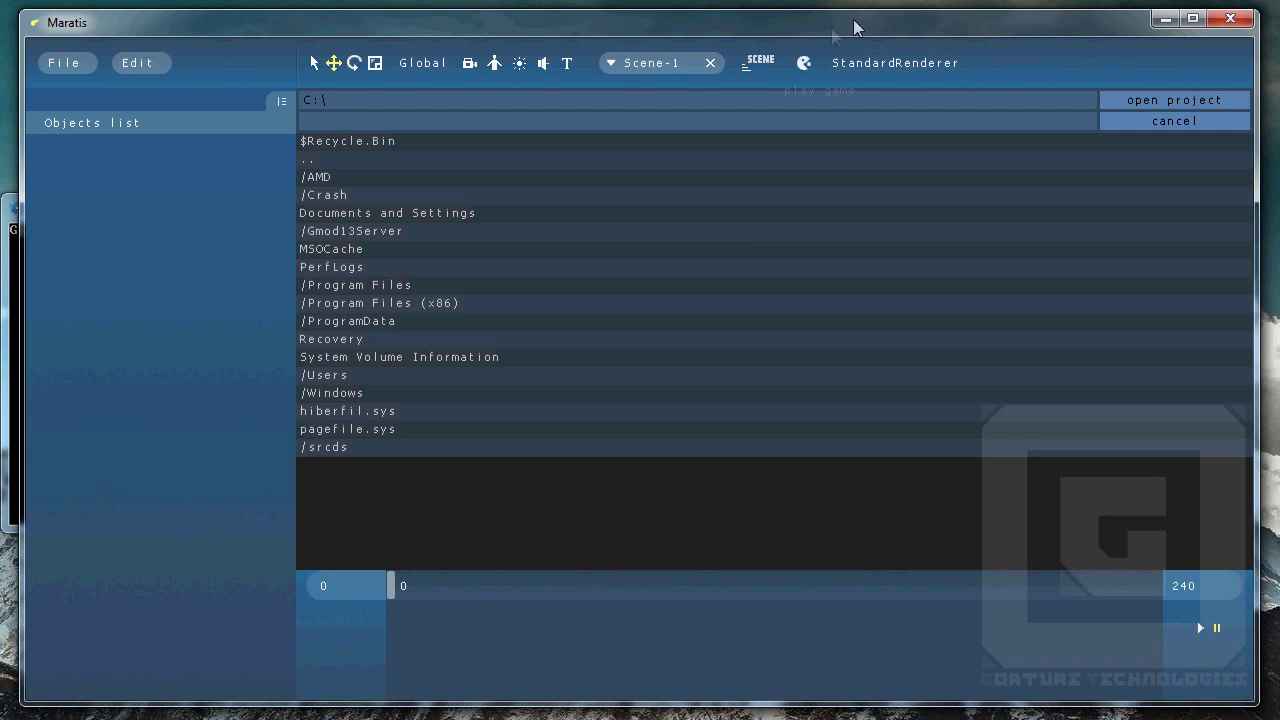
mouse_move(857, 23)
left_mouse_down()
mouse_move(874, 414)
mouse_move(844, 29)
left_mouse_up()
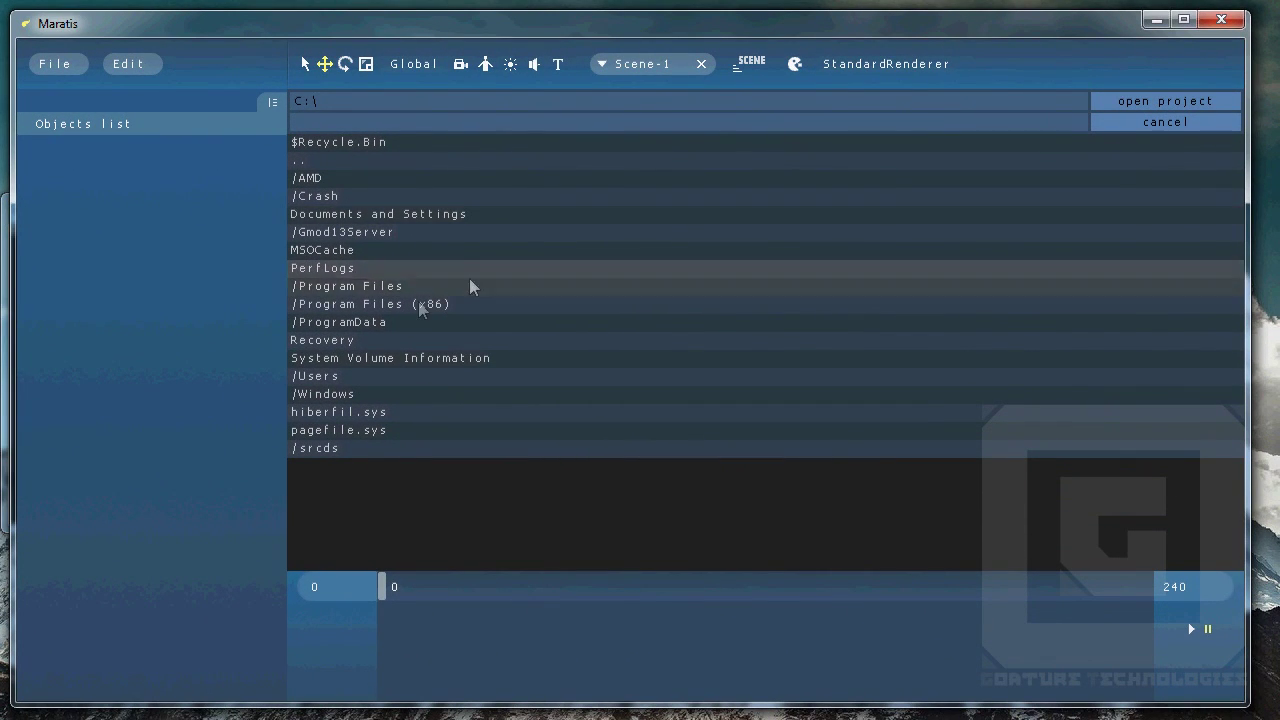
left_click(331, 378)
left_click(338, 218)
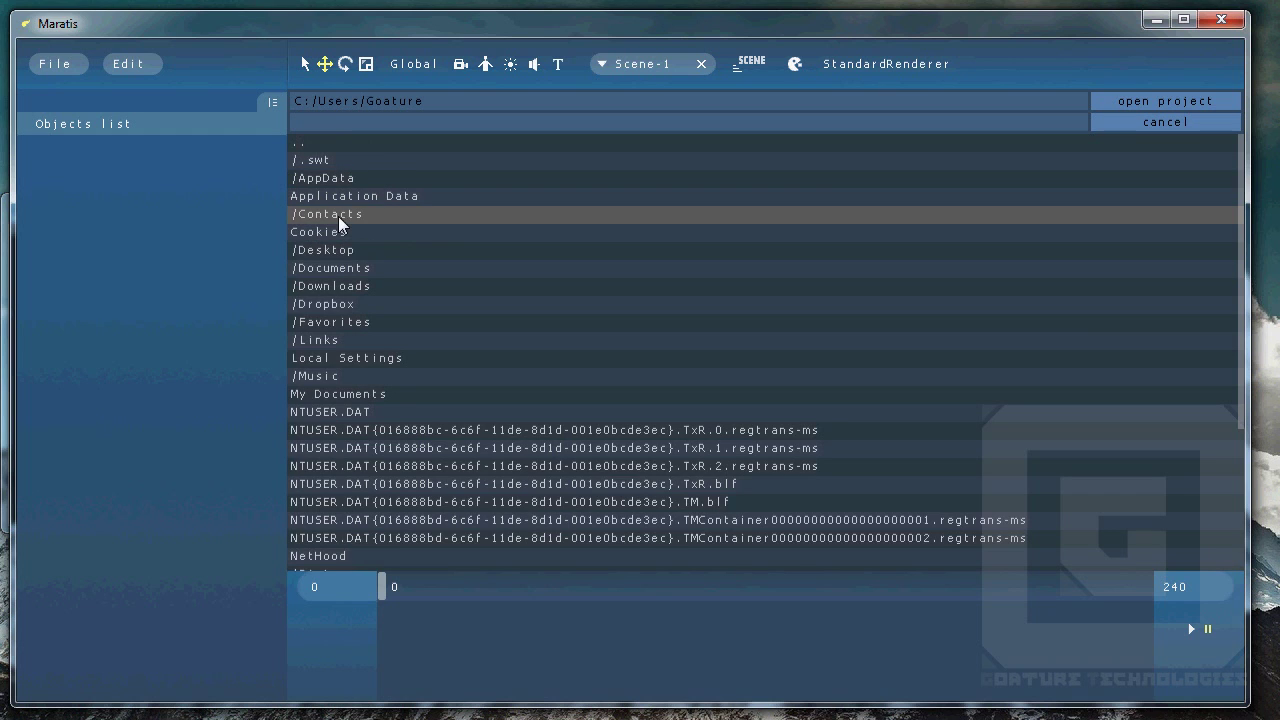
left_click(355, 231)
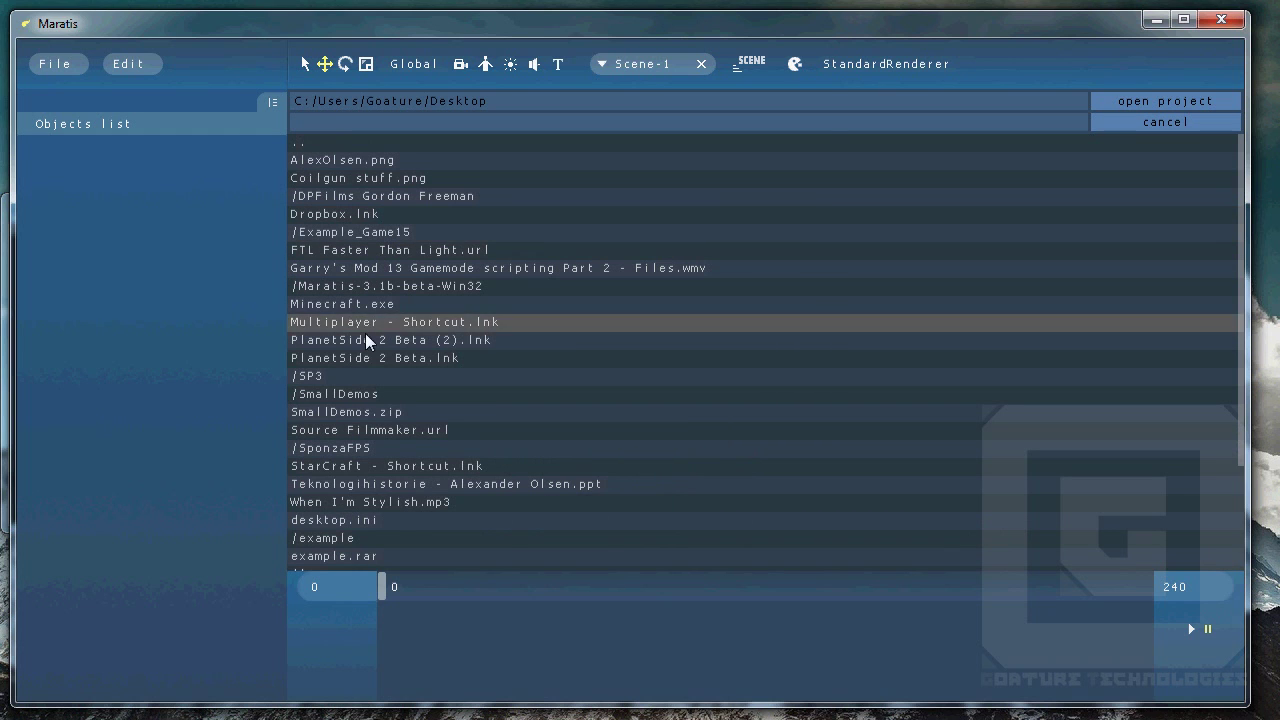
left_click(361, 399)
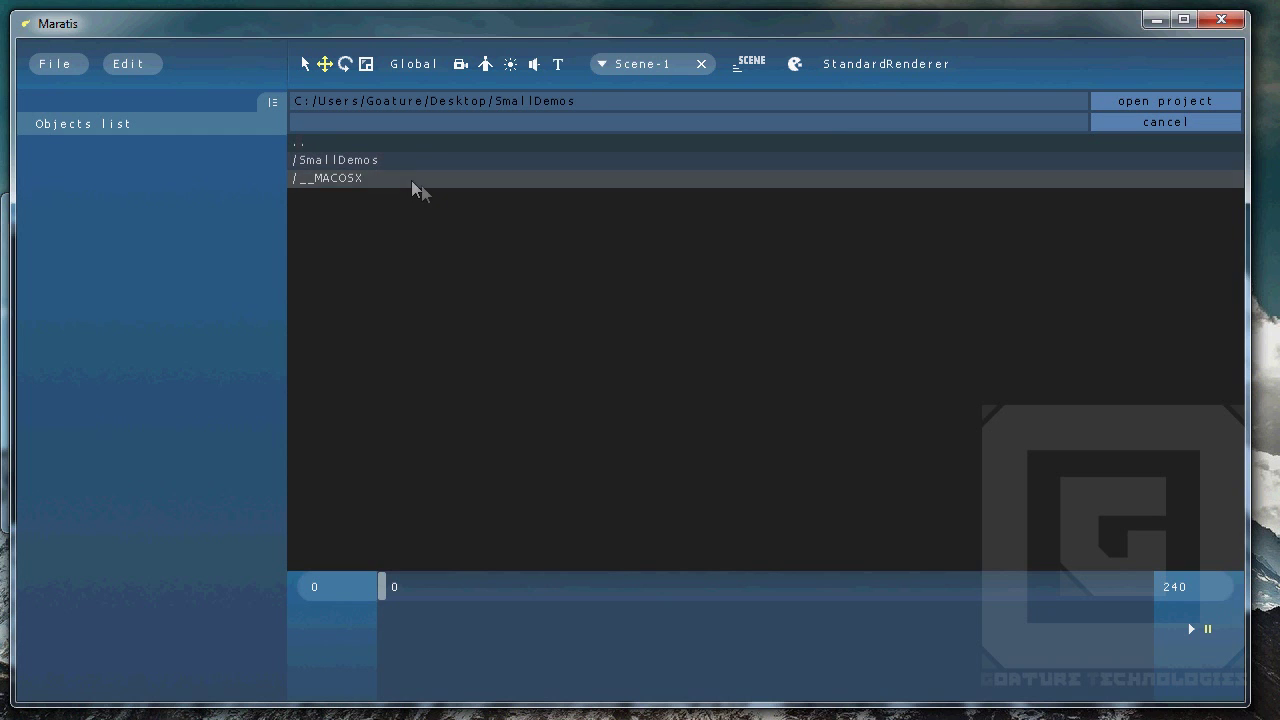
left_click(382, 161)
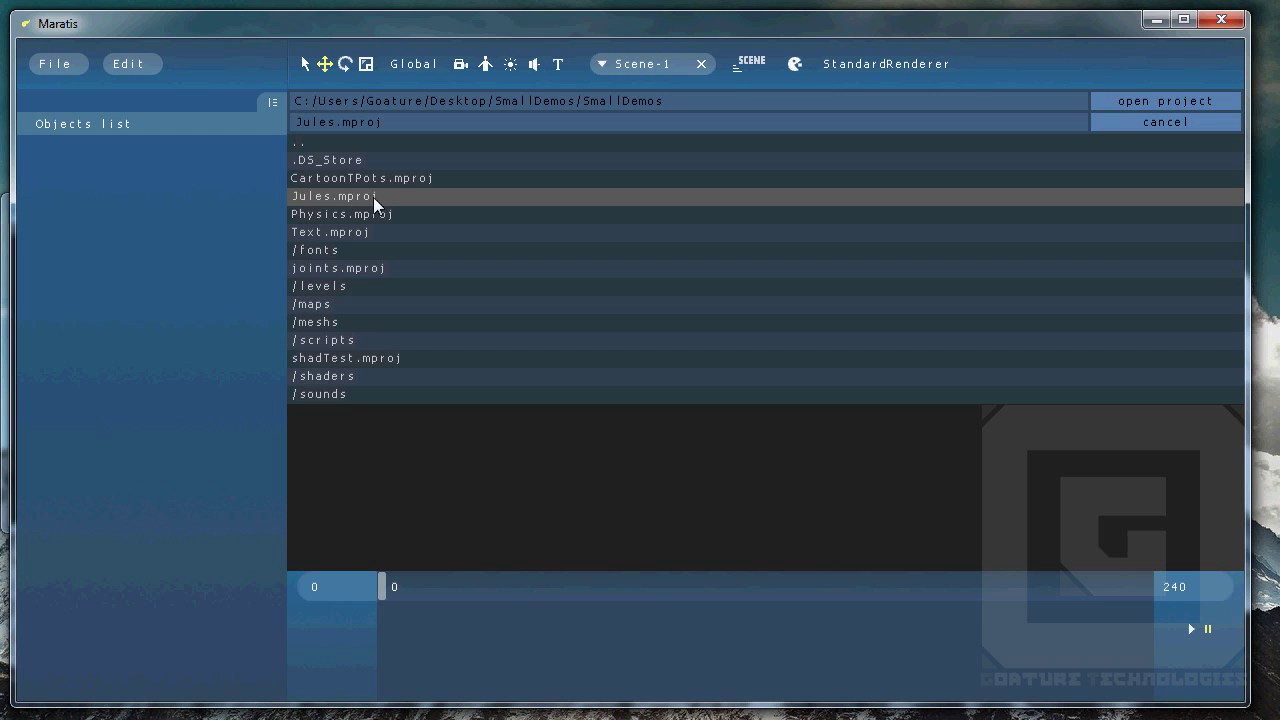
left_click(1122, 101)
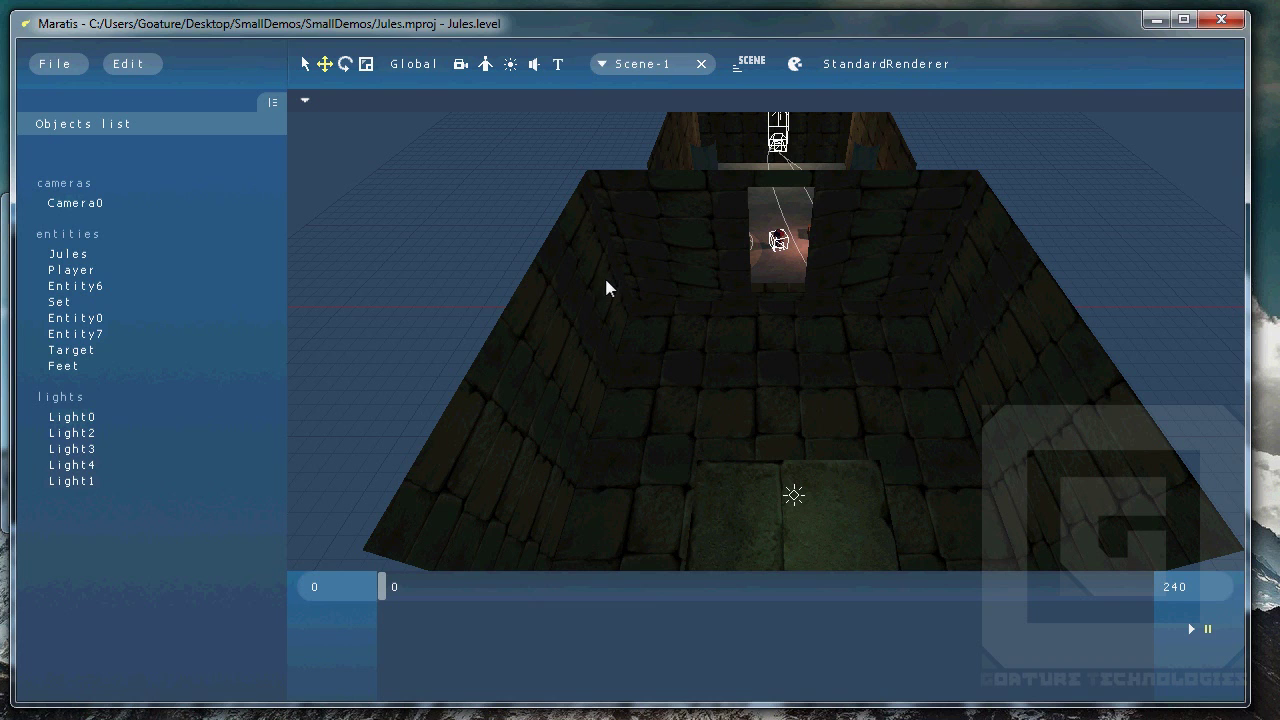
Step: Orbit and zoom around the stone room of the Jules level to examine its lights, camera and entities
middle_click_drag(608, 291, 777, 275)
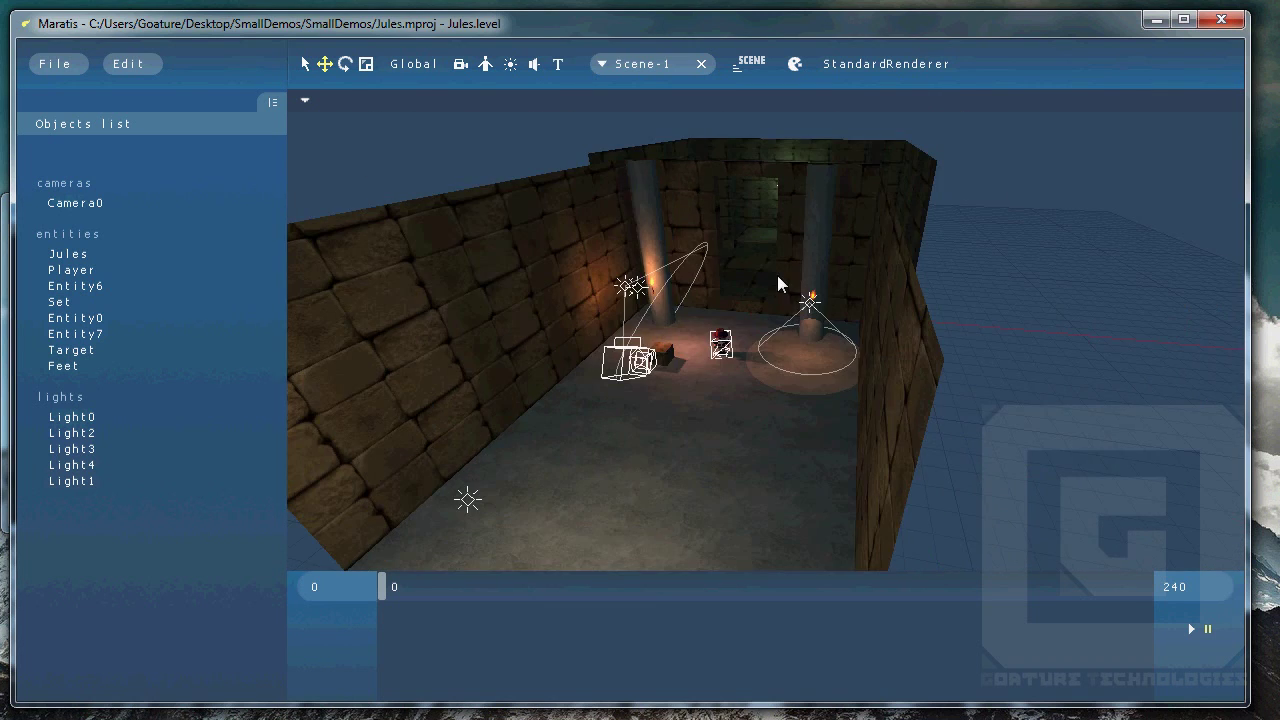
scroll(777, 275, "up", 5)
scroll(777, 276, "down", 5)
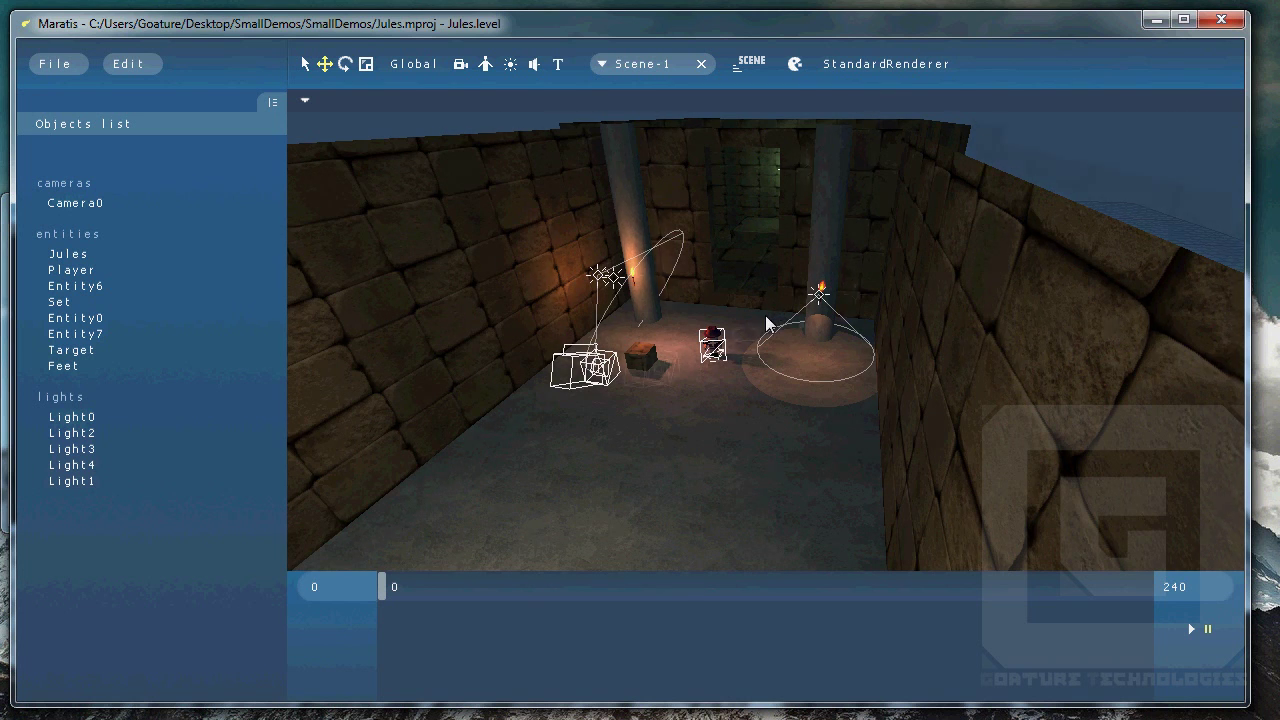
Step: Zoom in on the Jules character and back out over the room, and start running the level as a game
mouse_move(767, 306)
middle_mouse_down()
mouse_move(767, 275)
mouse_move(809, 246)
mouse_move(757, 257)
mouse_move(786, 320)
mouse_move(787, 300)
middle_mouse_up()
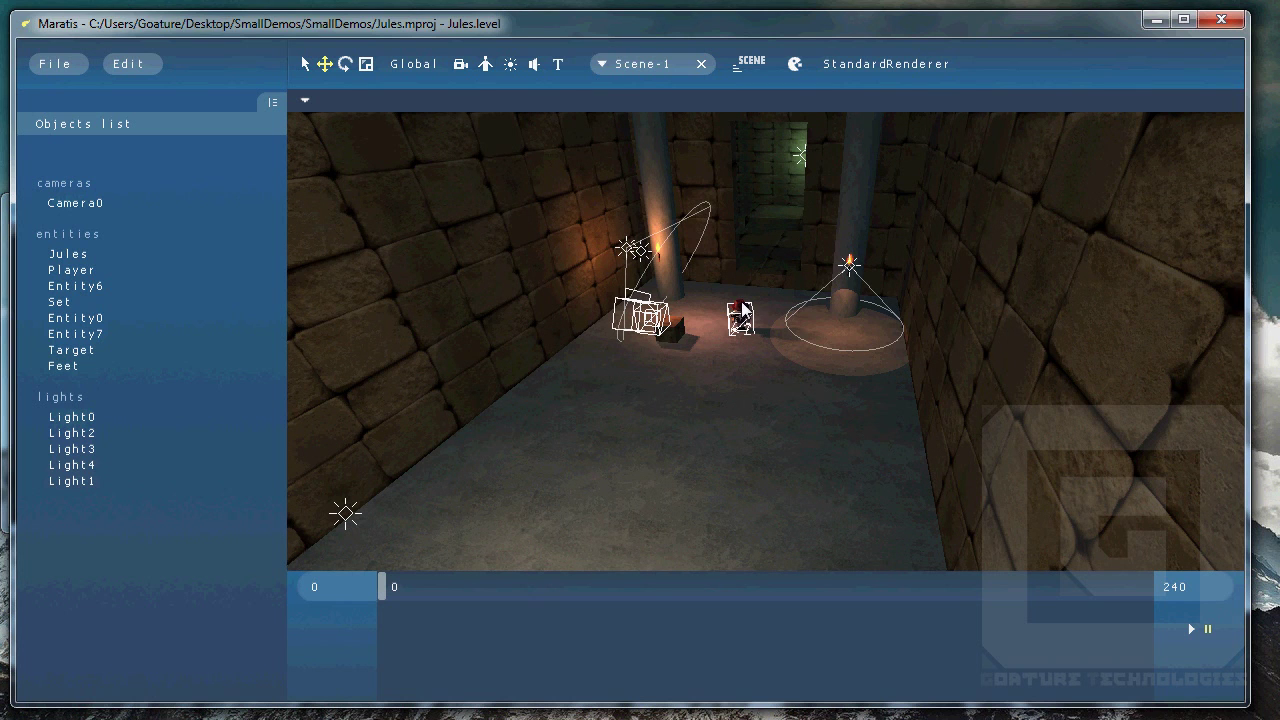
scroll(750, 329, "up", 10)
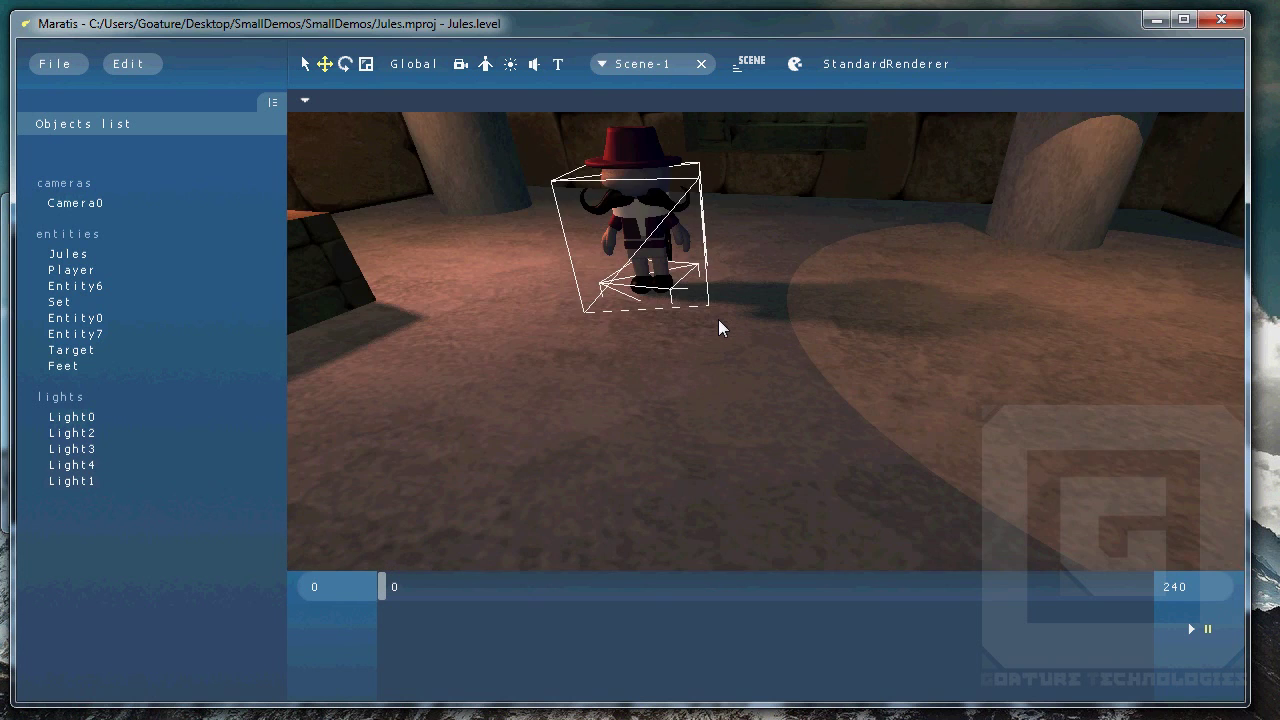
scroll(718, 319, "down", 10)
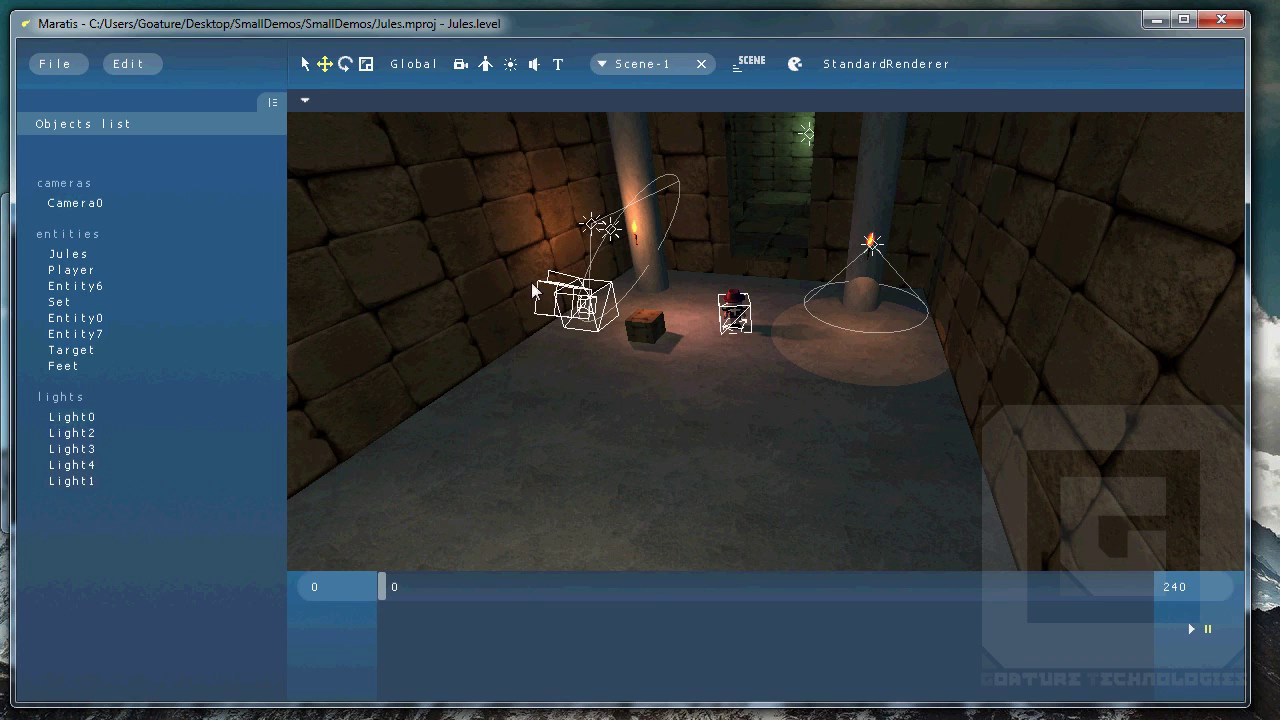
left_click(793, 66)
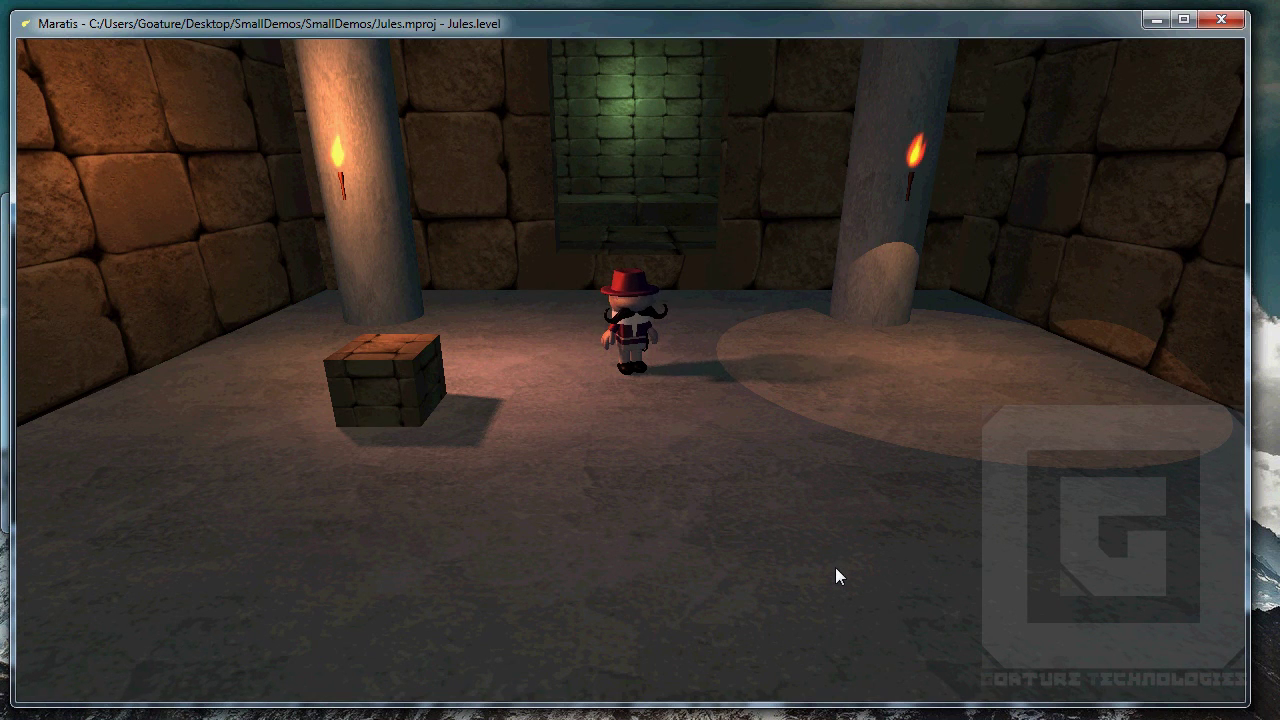
Step: Walk the Jules character around the room past the stone crate, torch pillars and floor spotlight, and stop the game
key("Up")
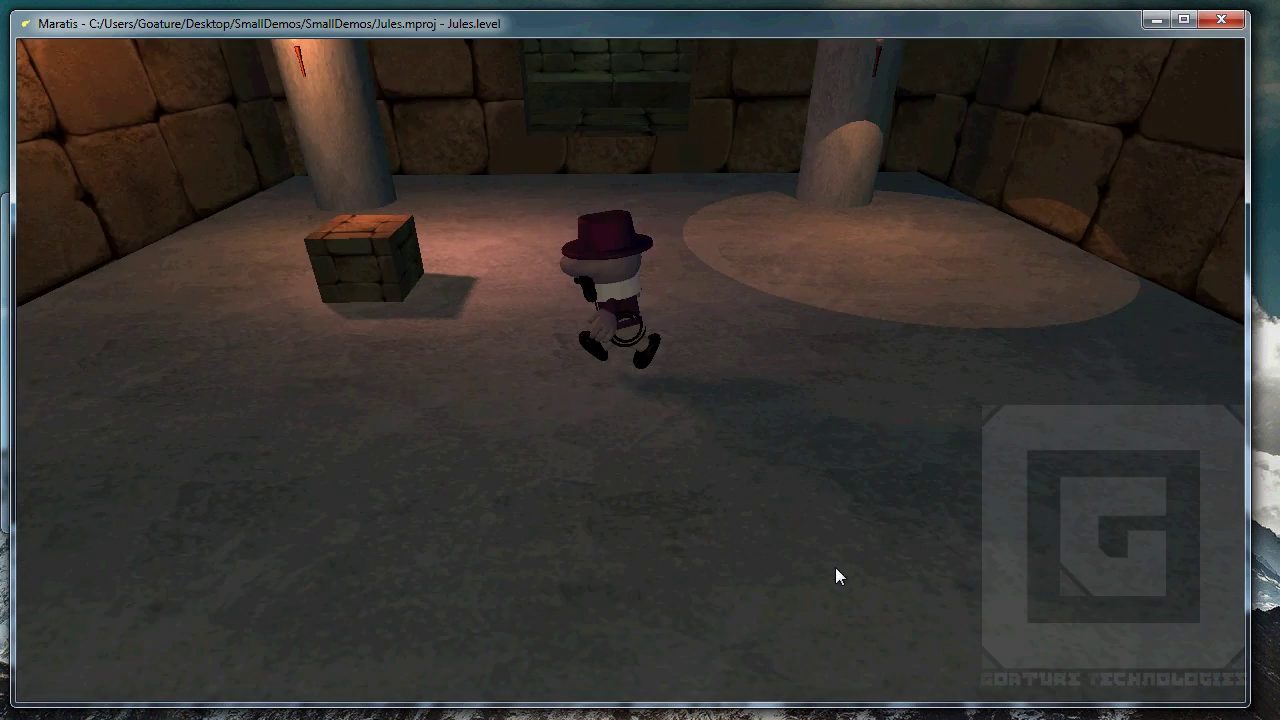
key("Left")
key("Up")
key("Left")
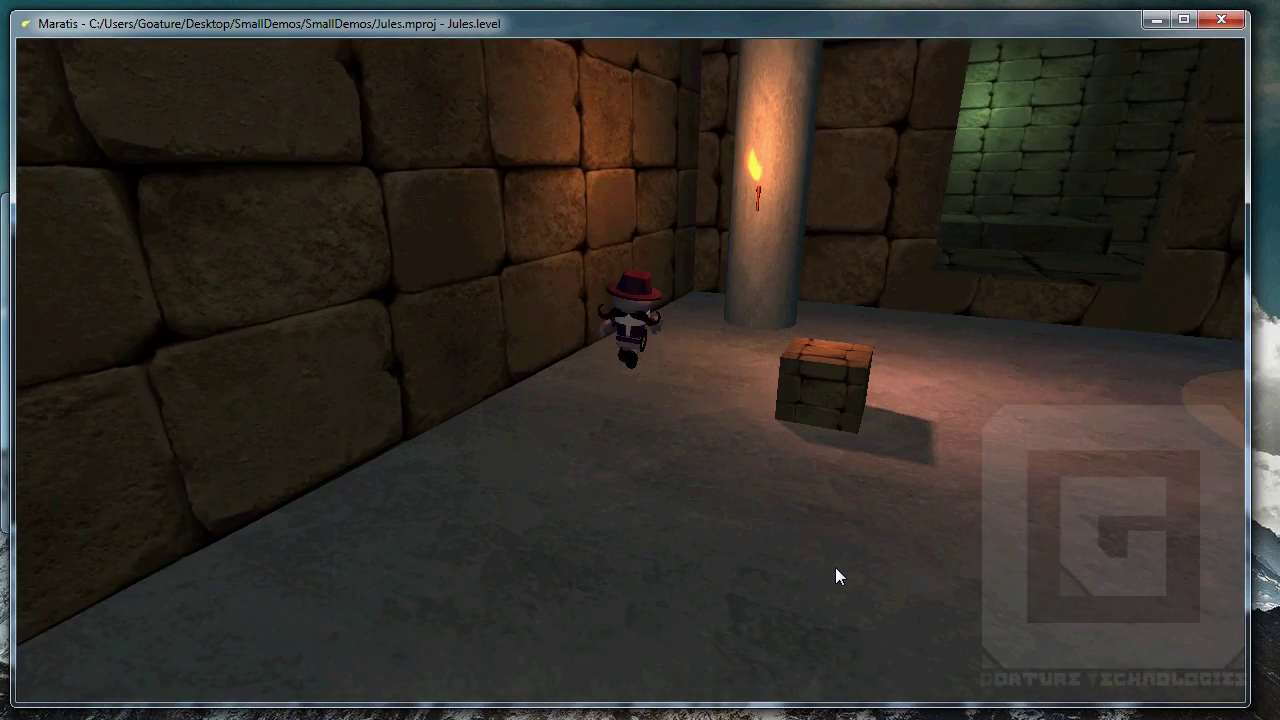
key("Up")
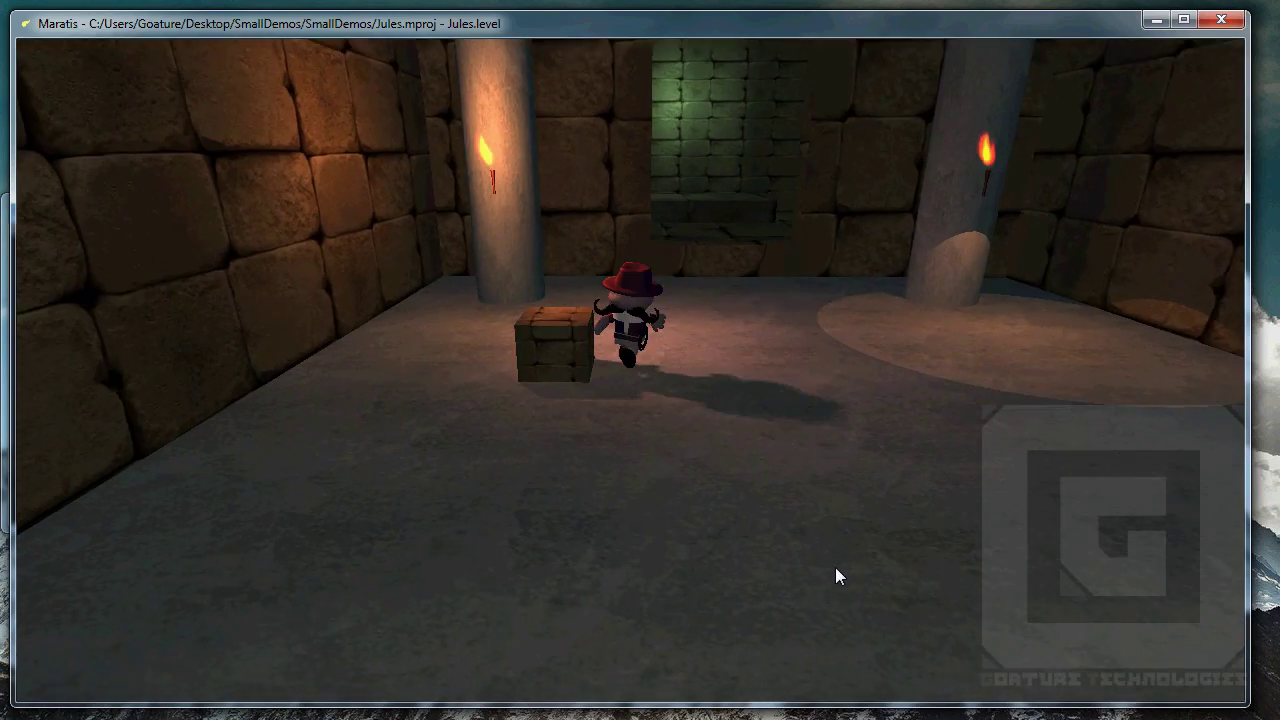
key("Left")
key("Up")
key("Right")
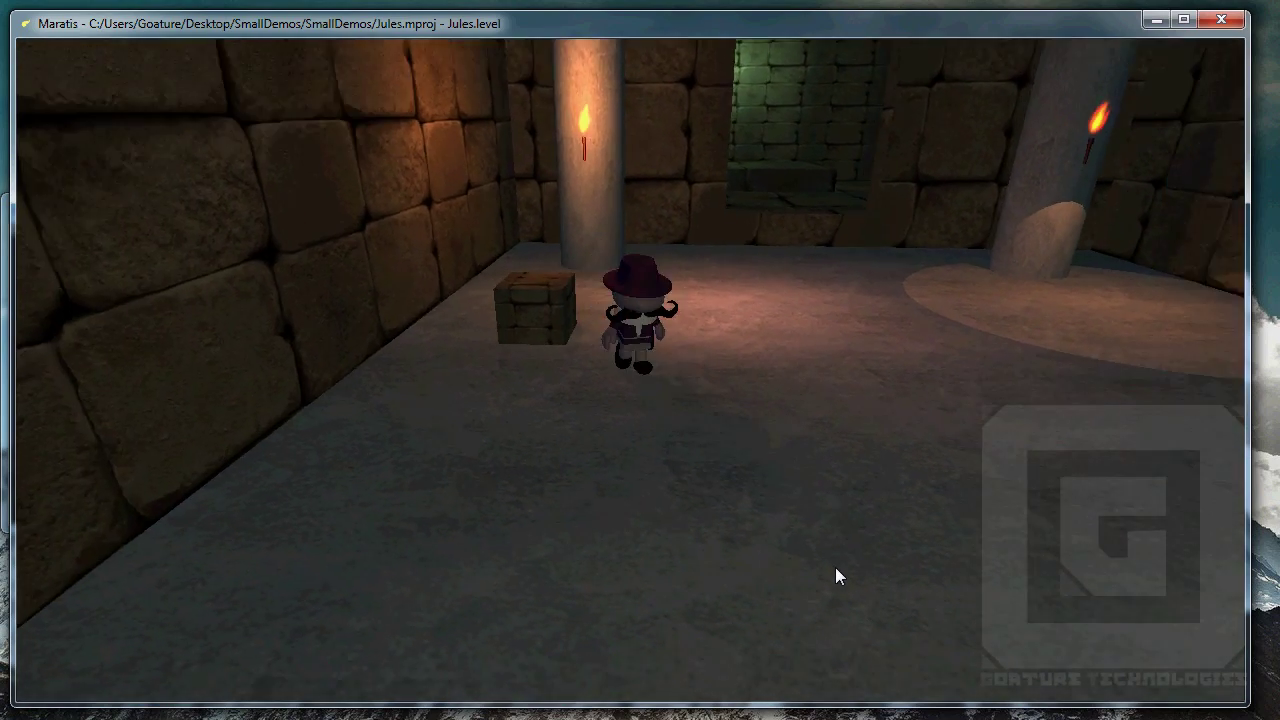
key("Right")
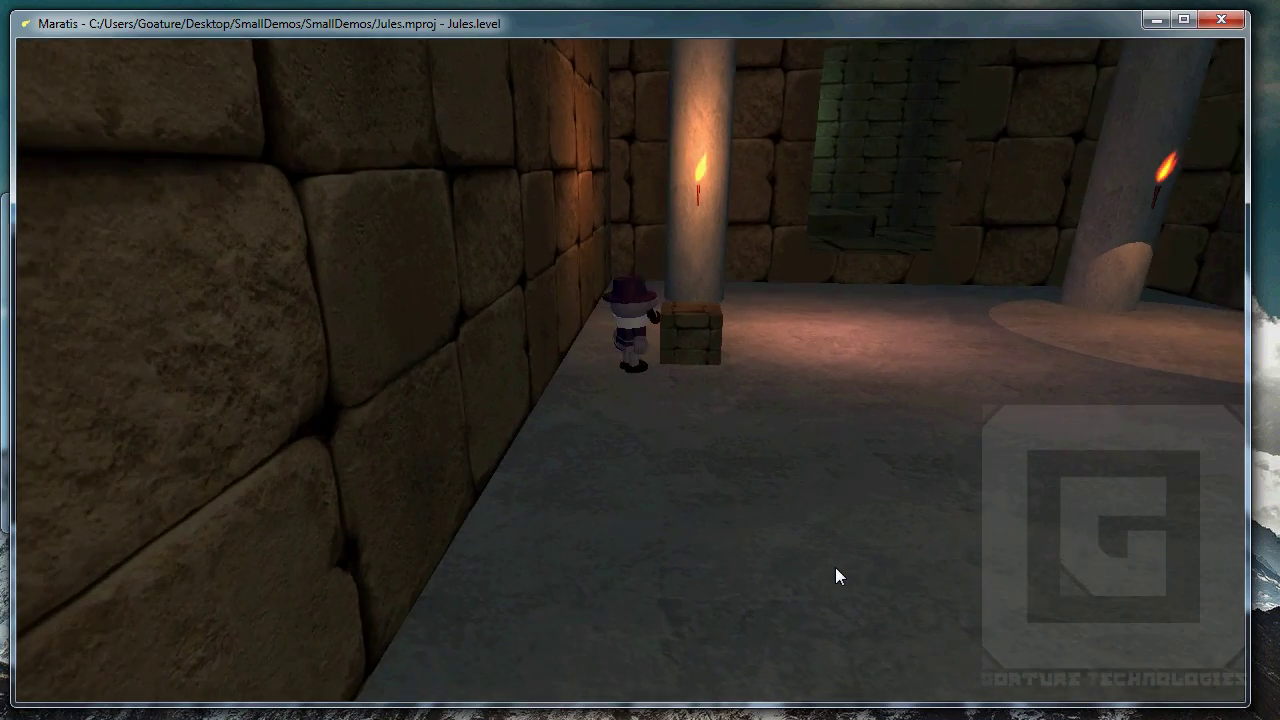
key("Up")
key("Left")
key("Up")
key("Left")
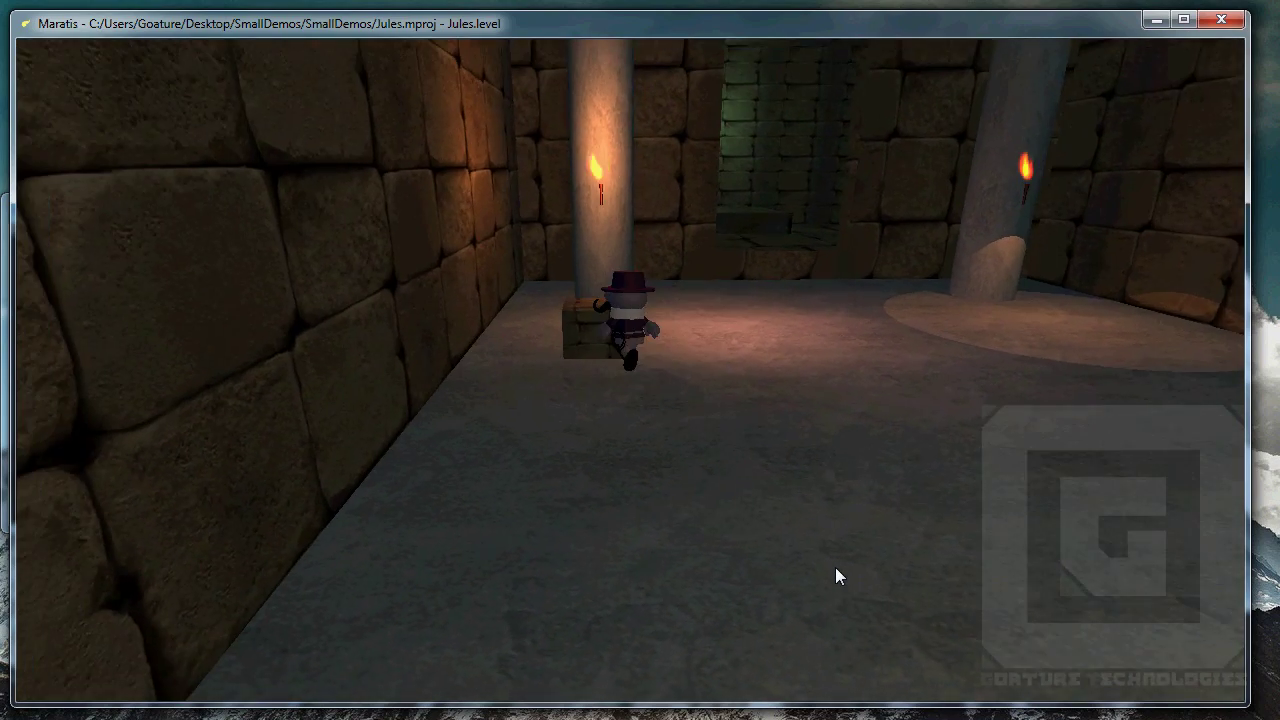
key("Right")
key("Up")
key("Right")
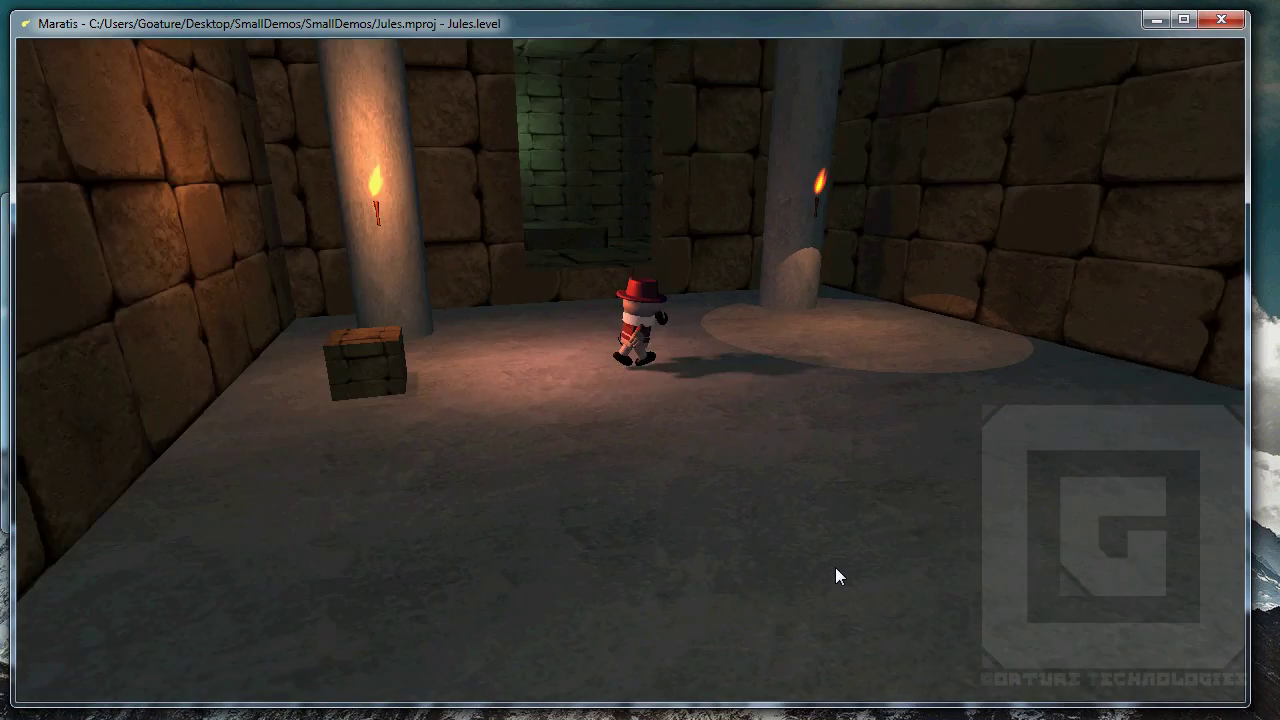
key("Left")
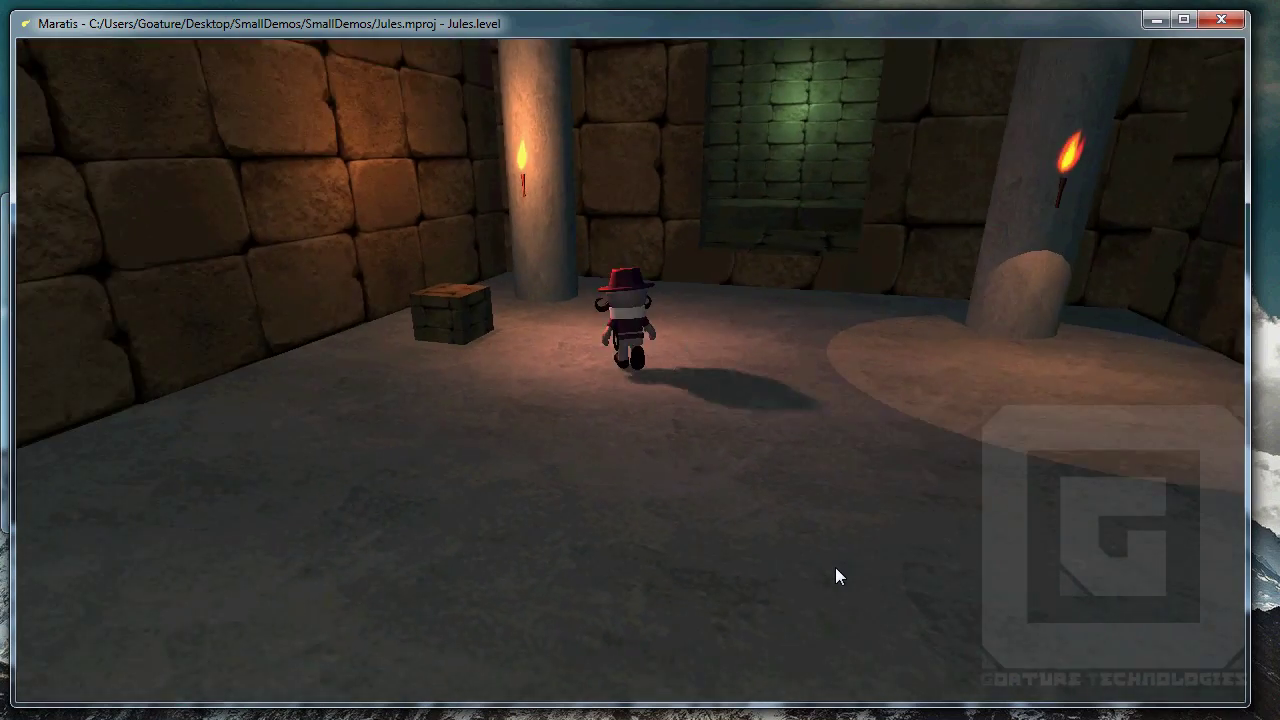
key("Right")
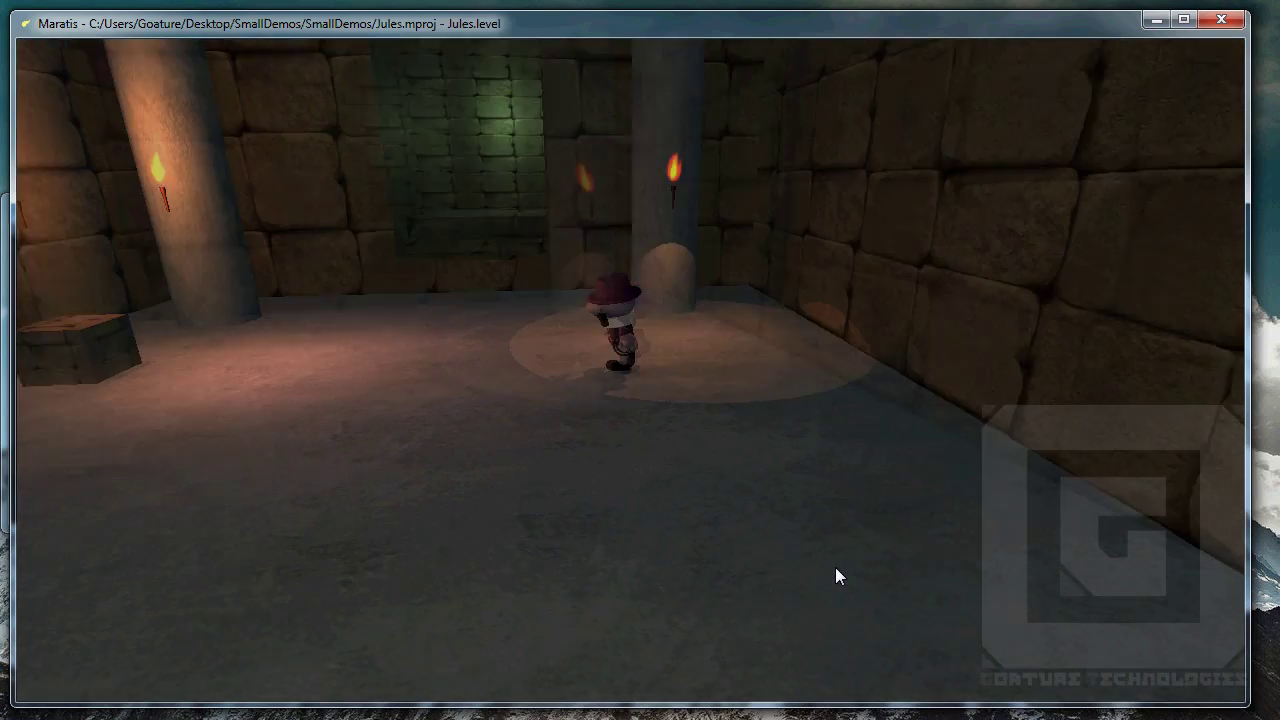
key("Right")
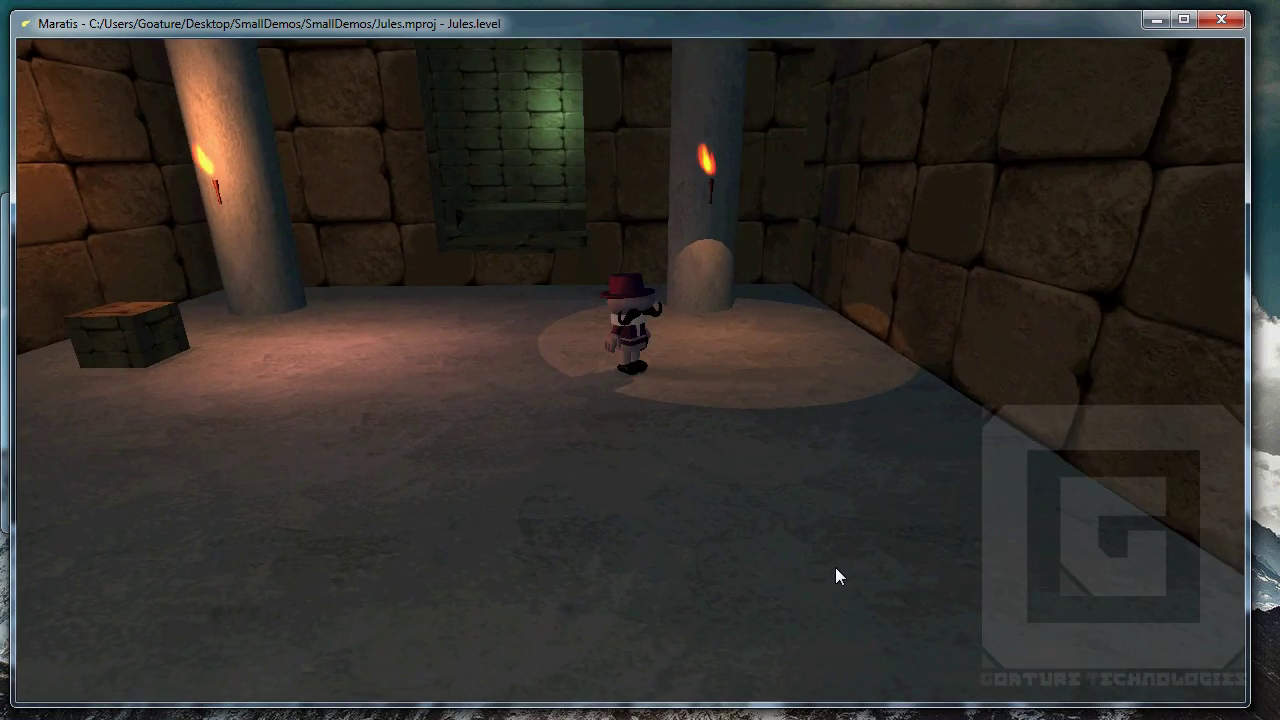
key("Left")
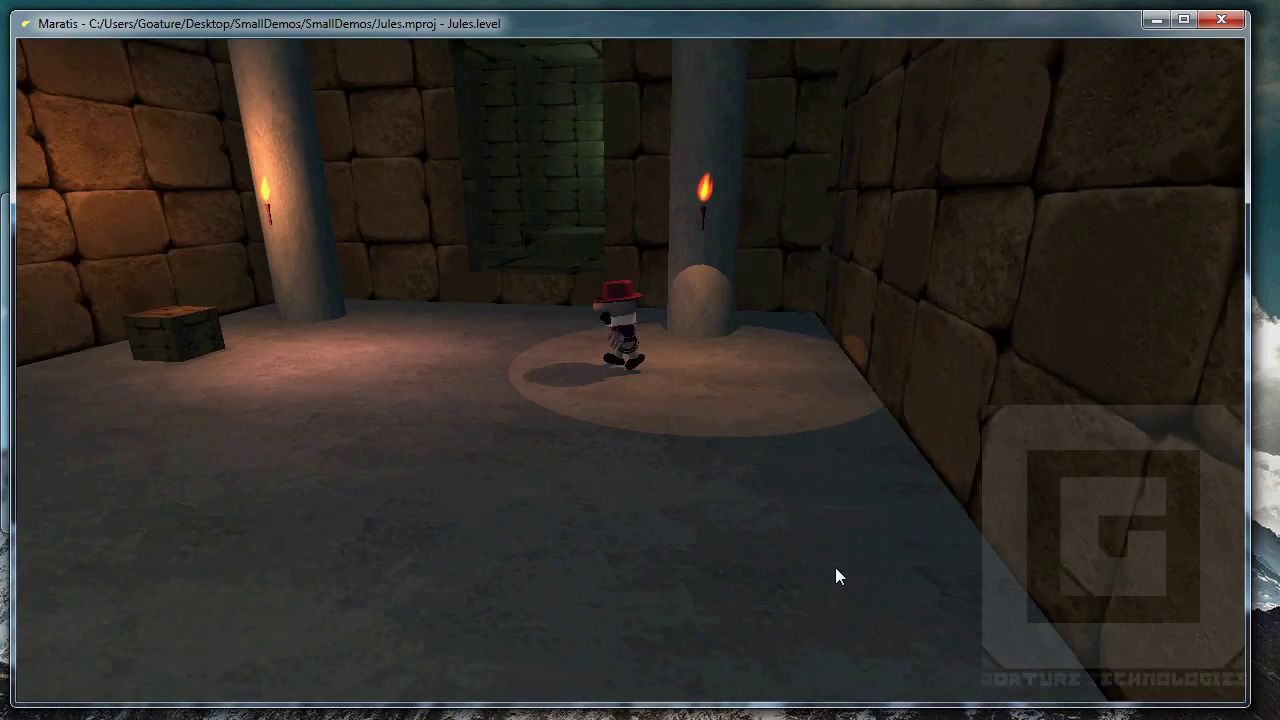
key("Down")
key("Left")
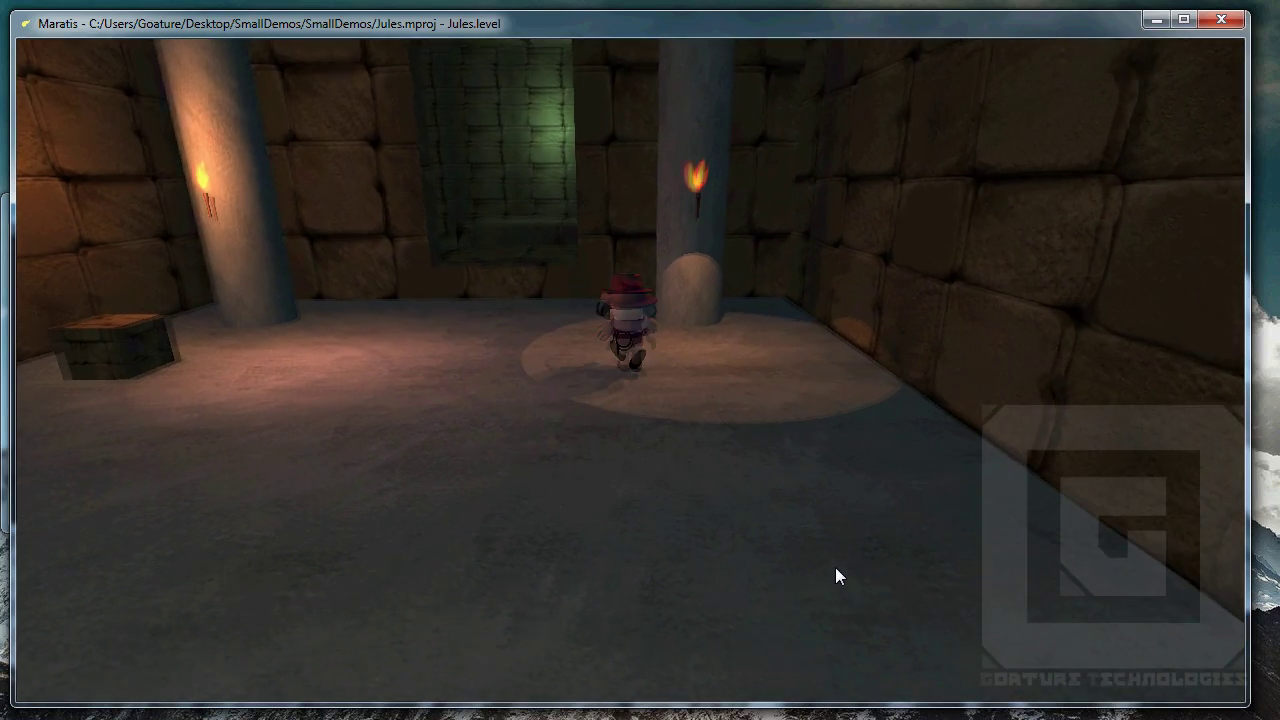
key("Right")
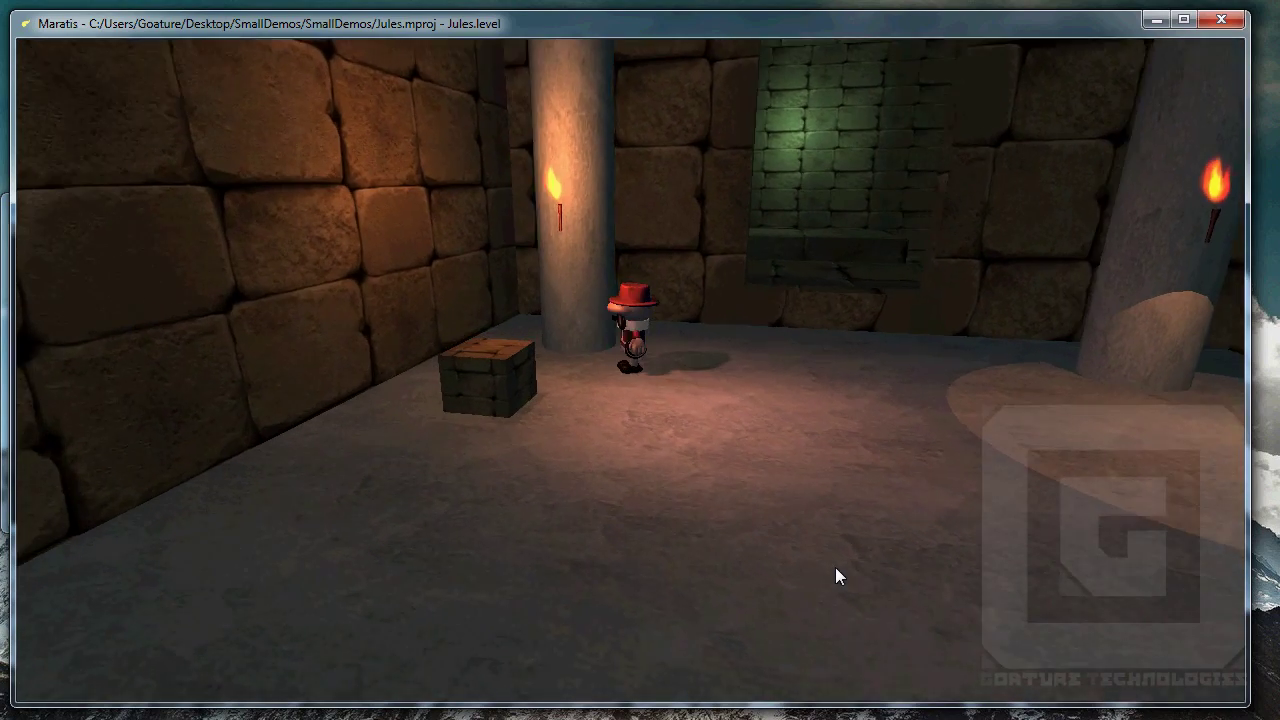
key("Down")
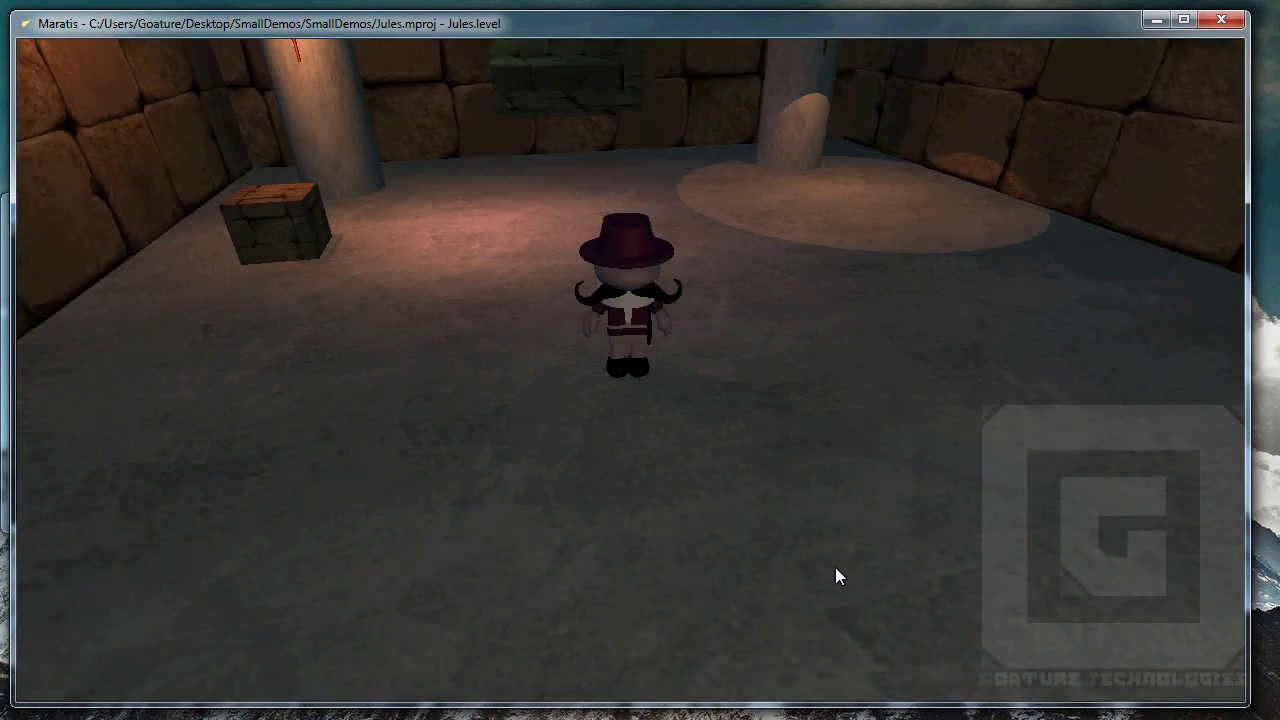
key("Right")
key("Left")
key("Right")
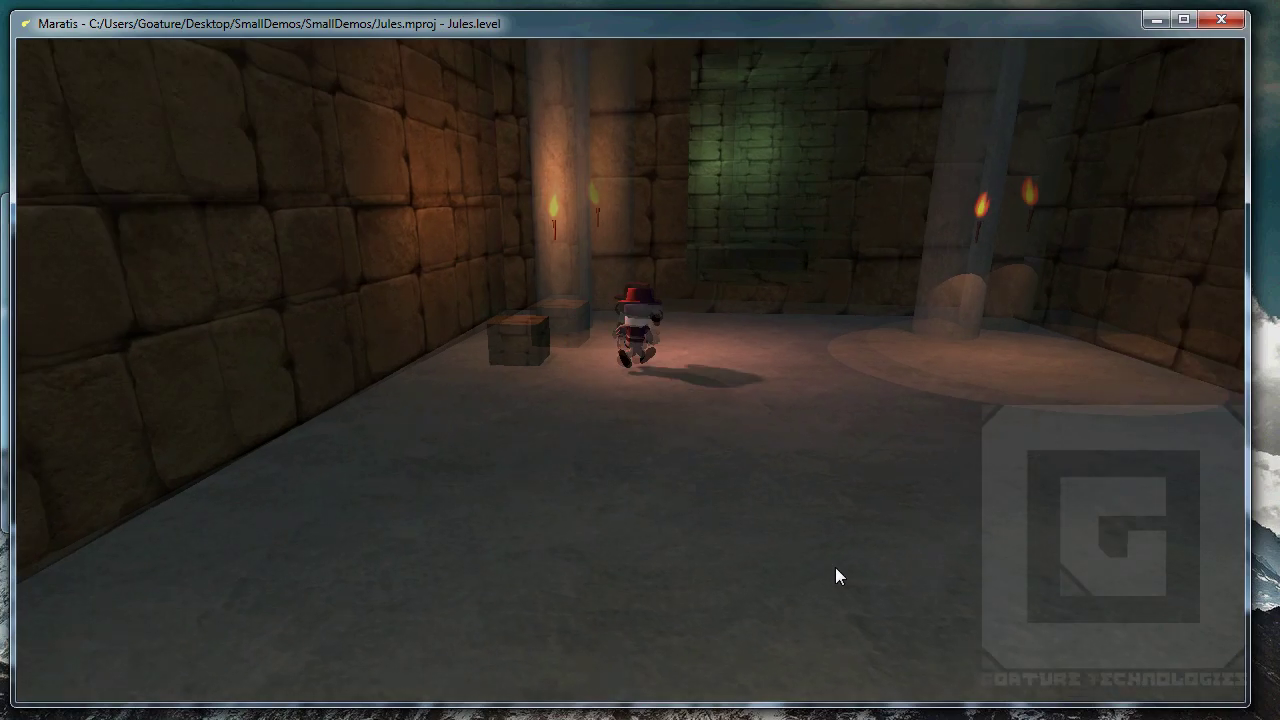
key("Up")
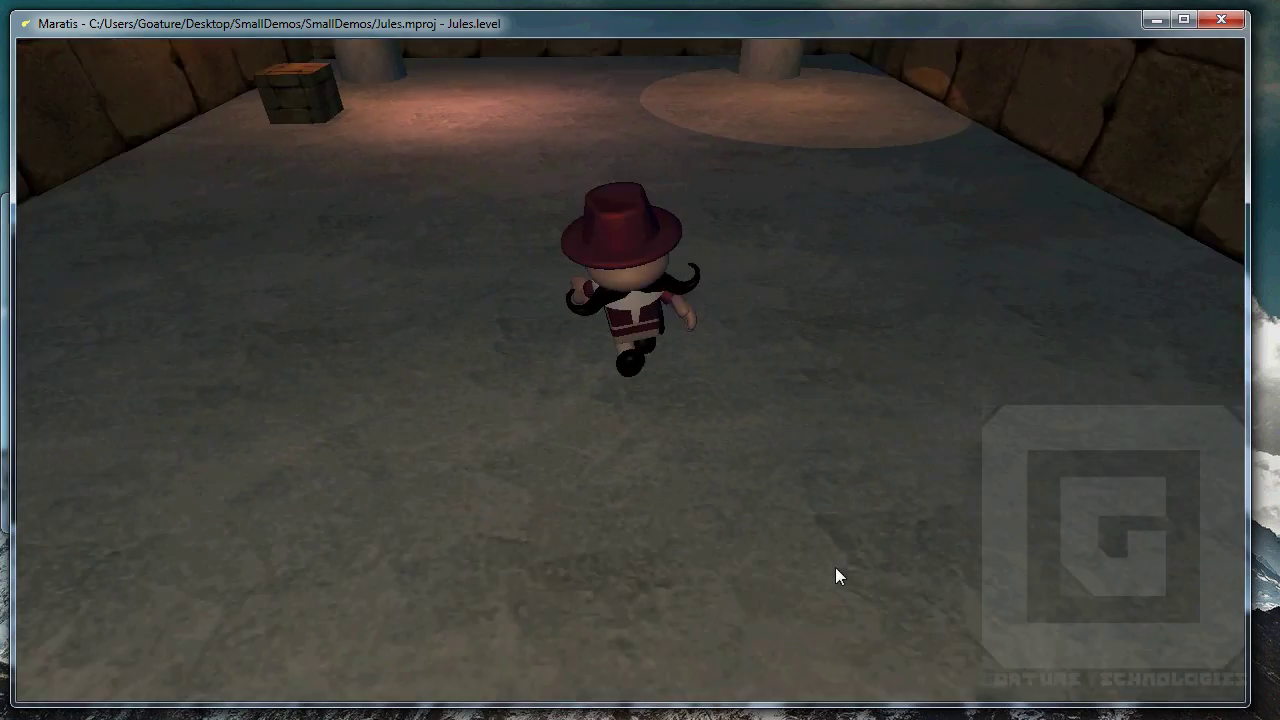
key("Left")
key("Up")
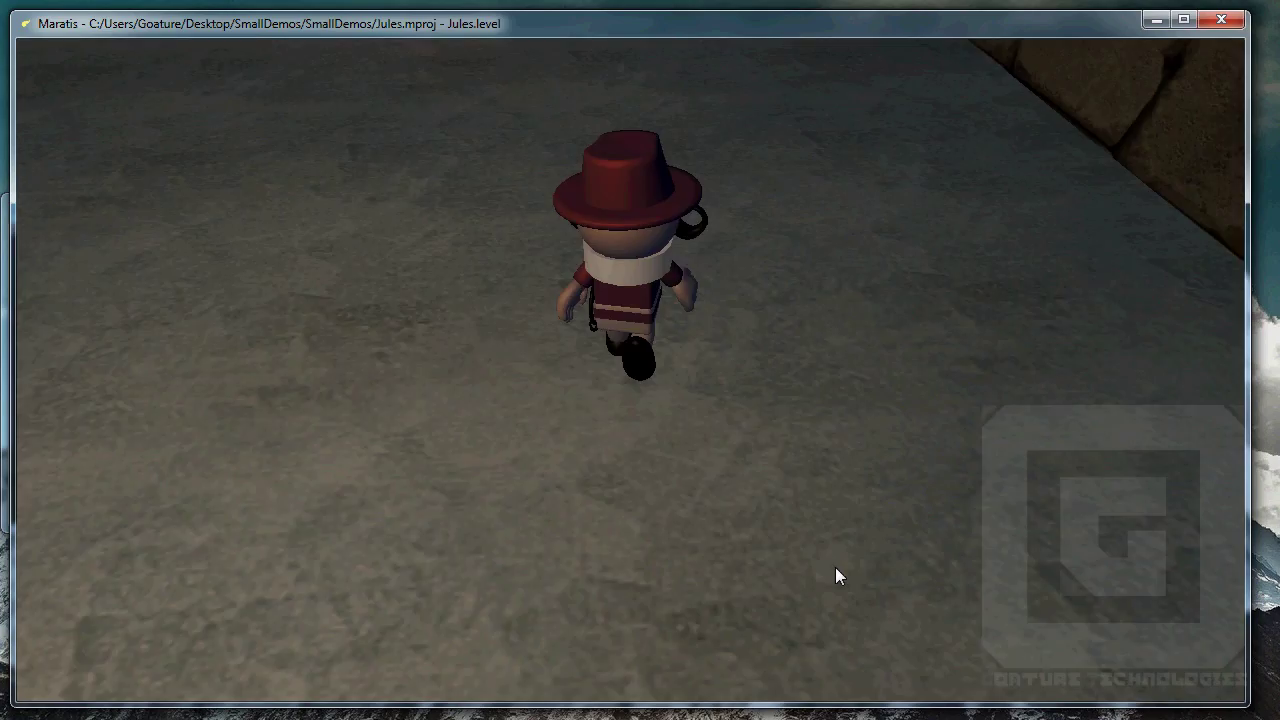
key("Left")
key("Up")
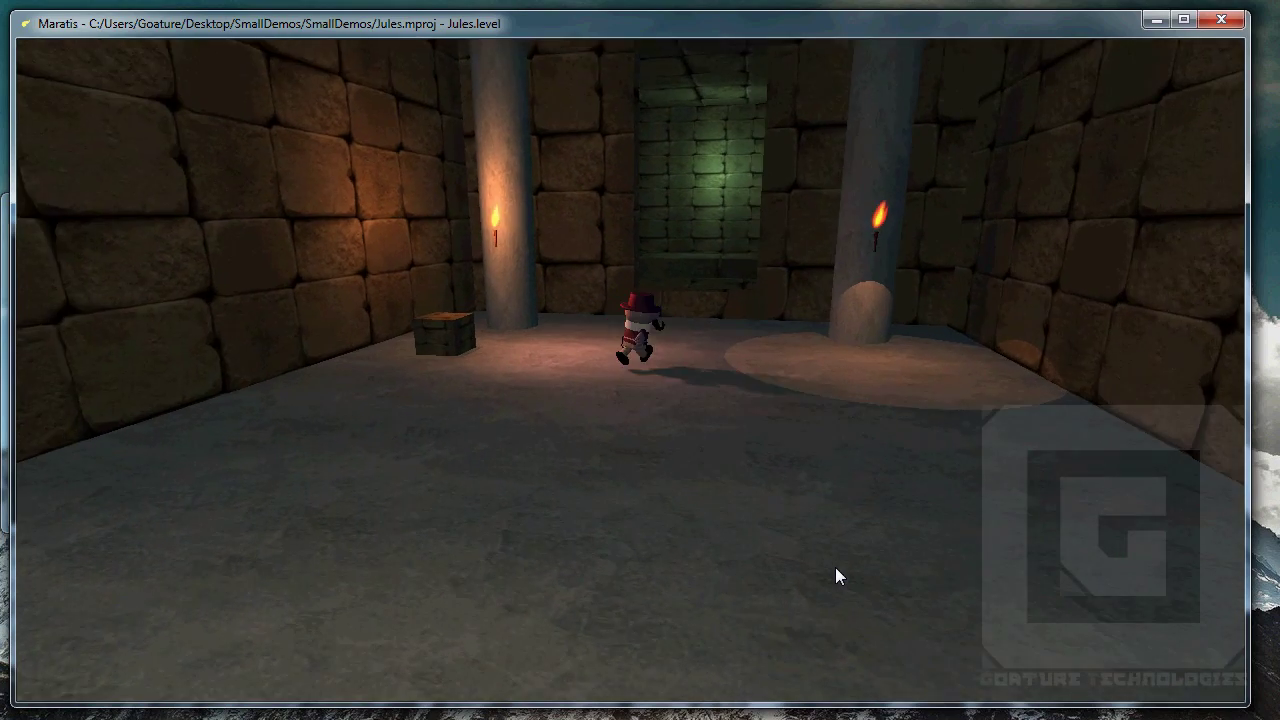
key("Right")
key("Left")
key("Up")
key("Left")
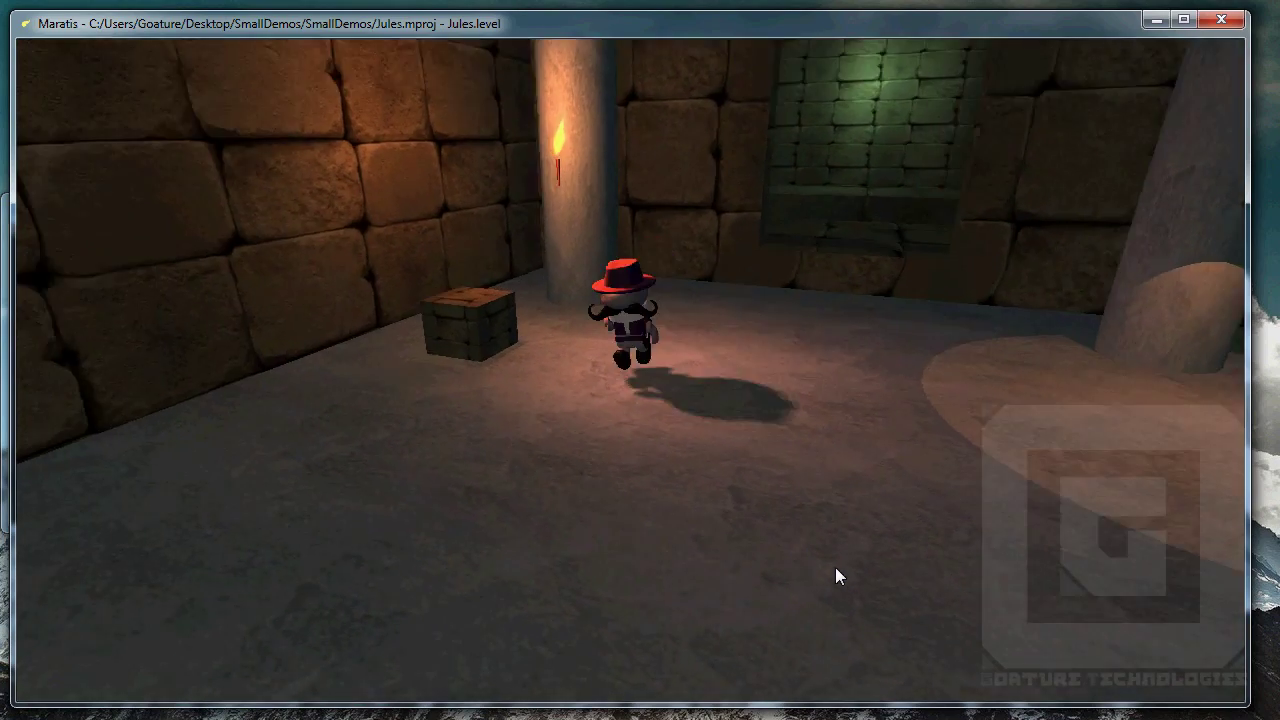
key("Down")
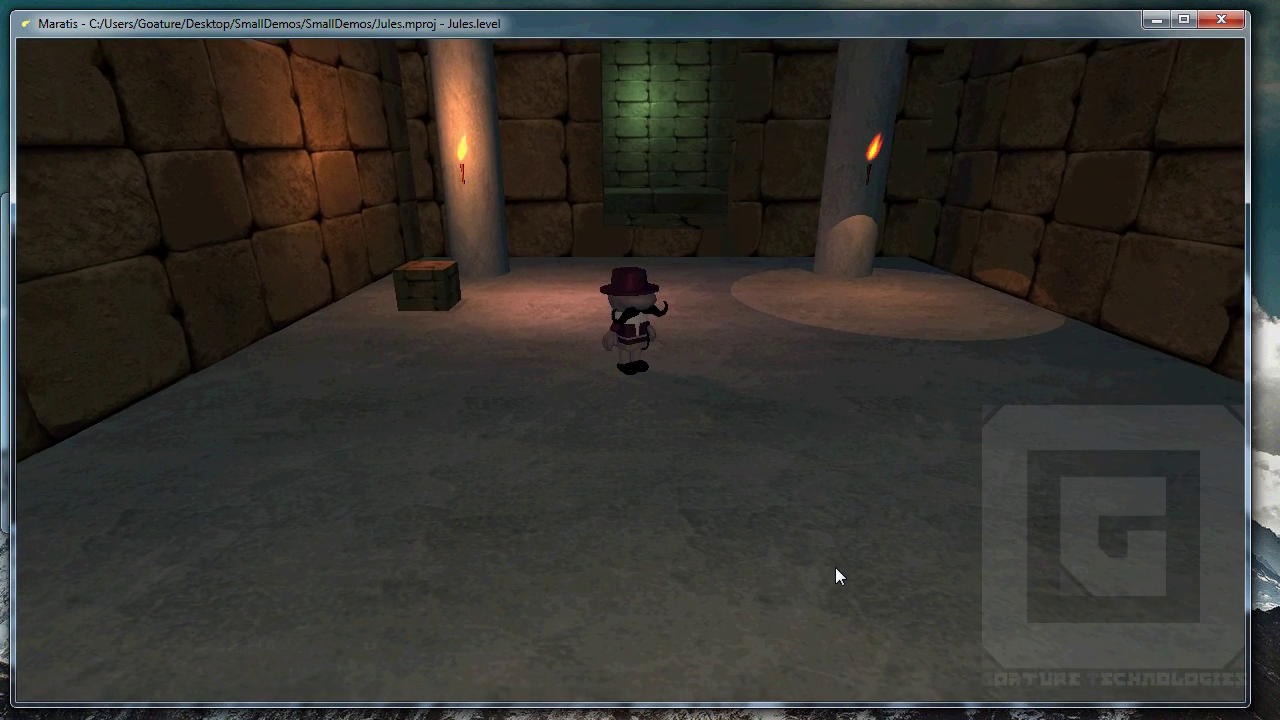
key("Escape")
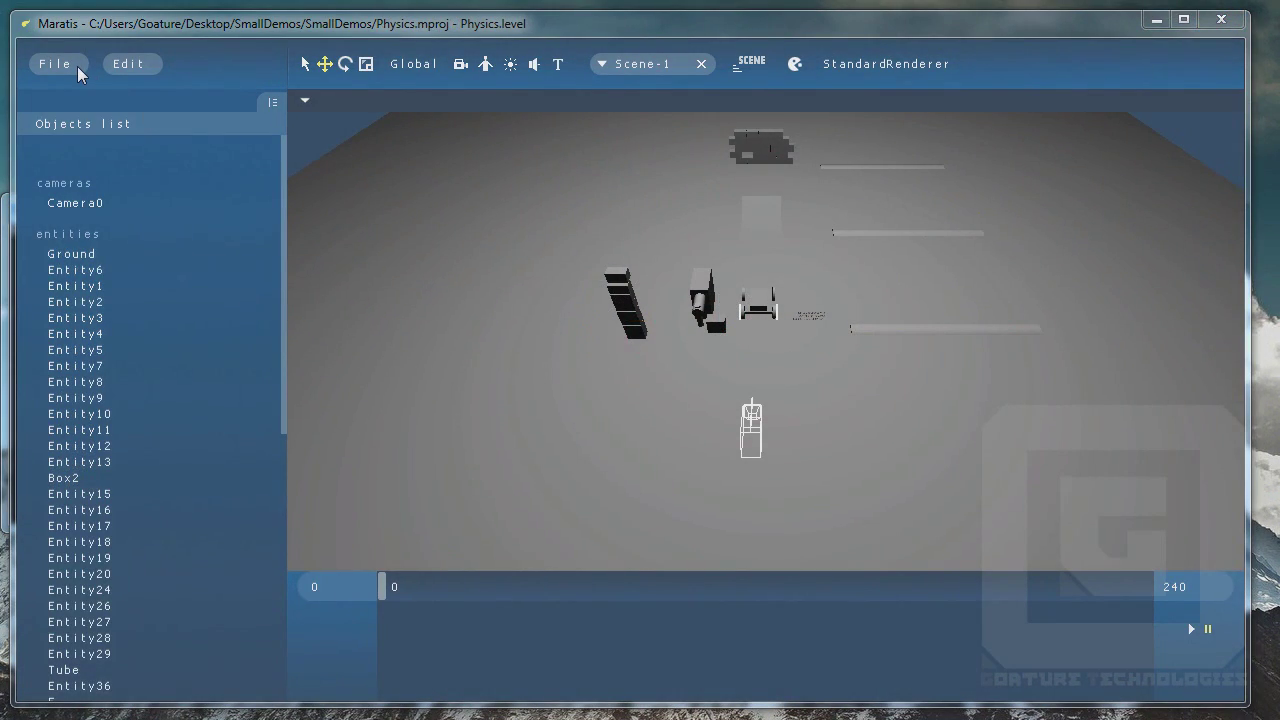
Step: Open the project shadTest.mproj from the SmallDemos folder and test-run its level to view the lights and shadows
left_click(77, 66)
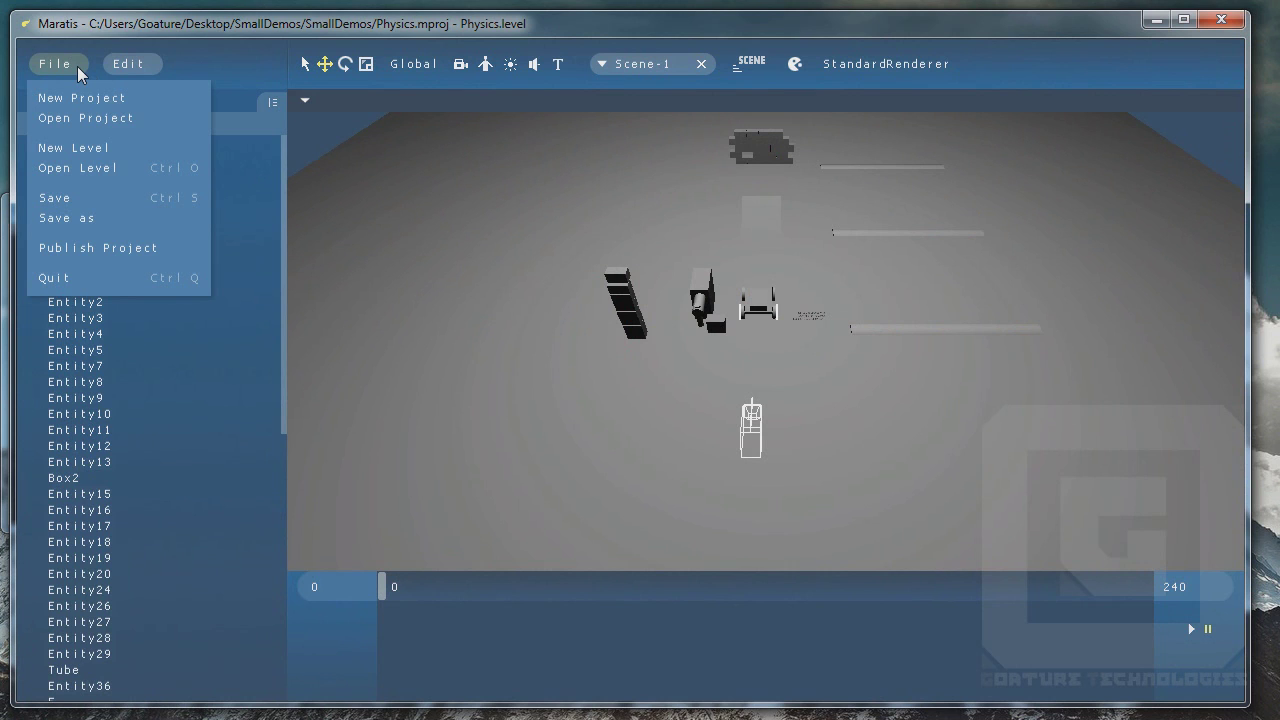
left_click(97, 117)
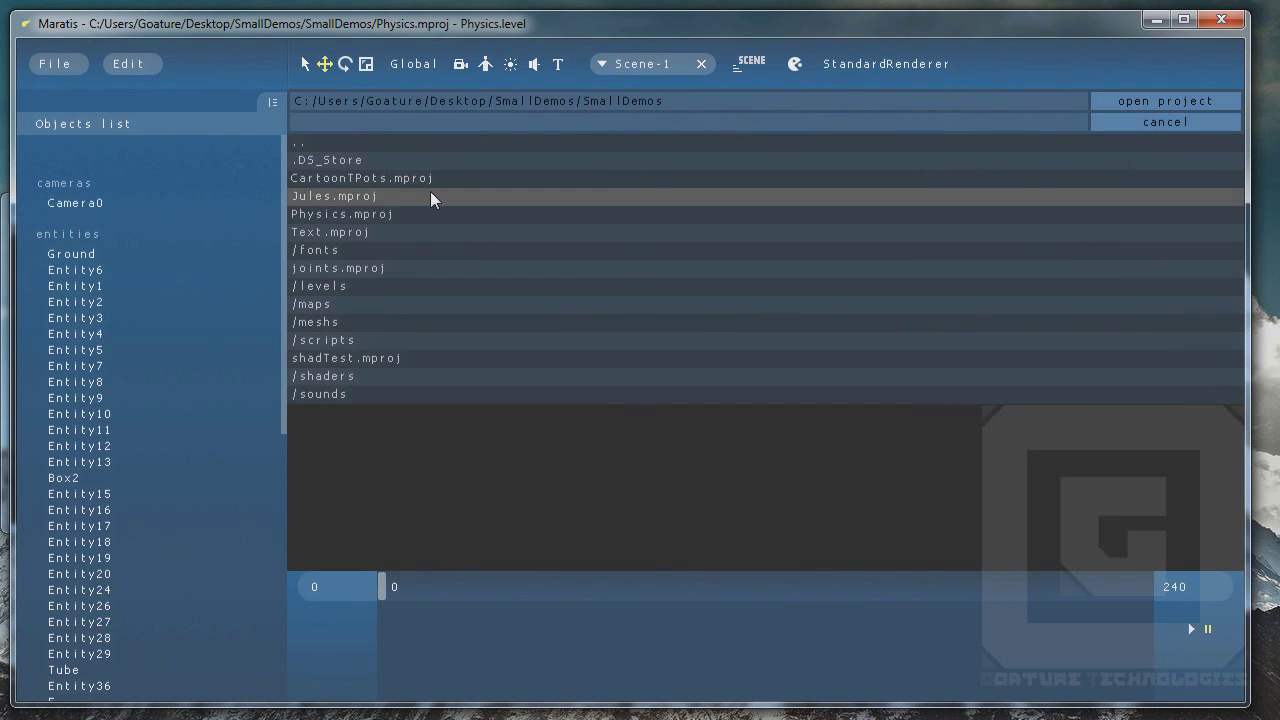
left_click(350, 362)
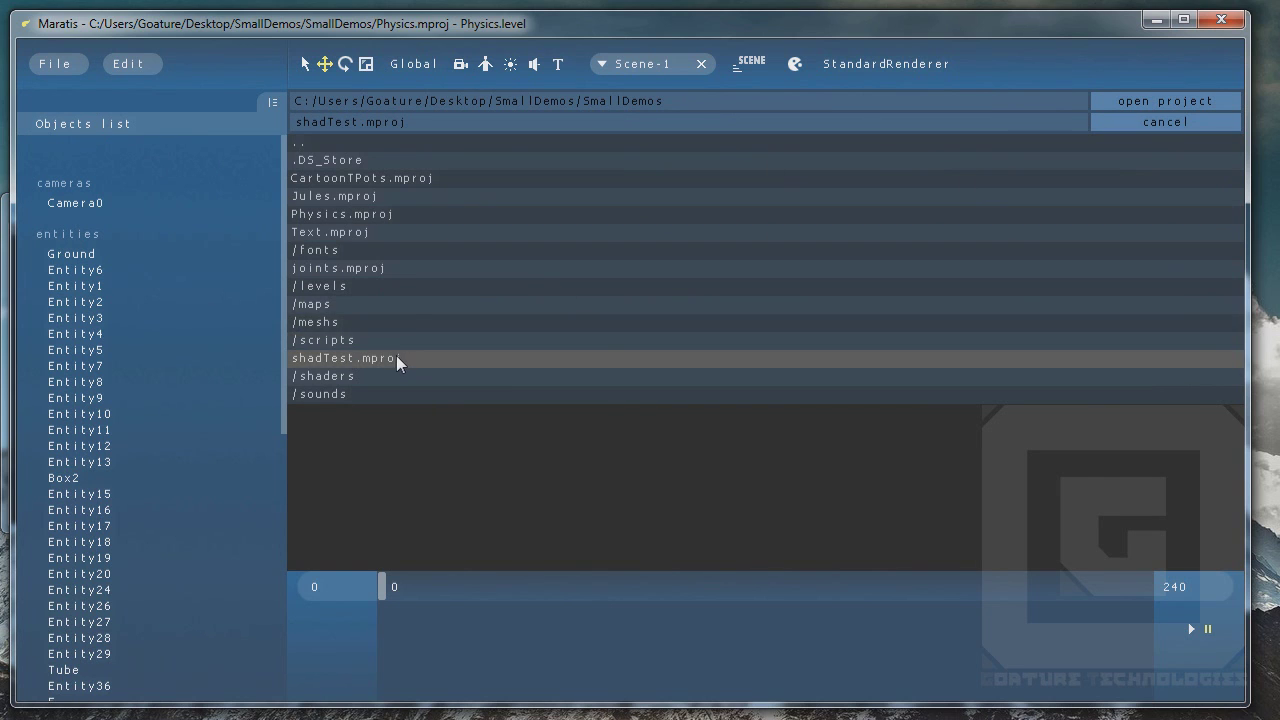
key("Return")
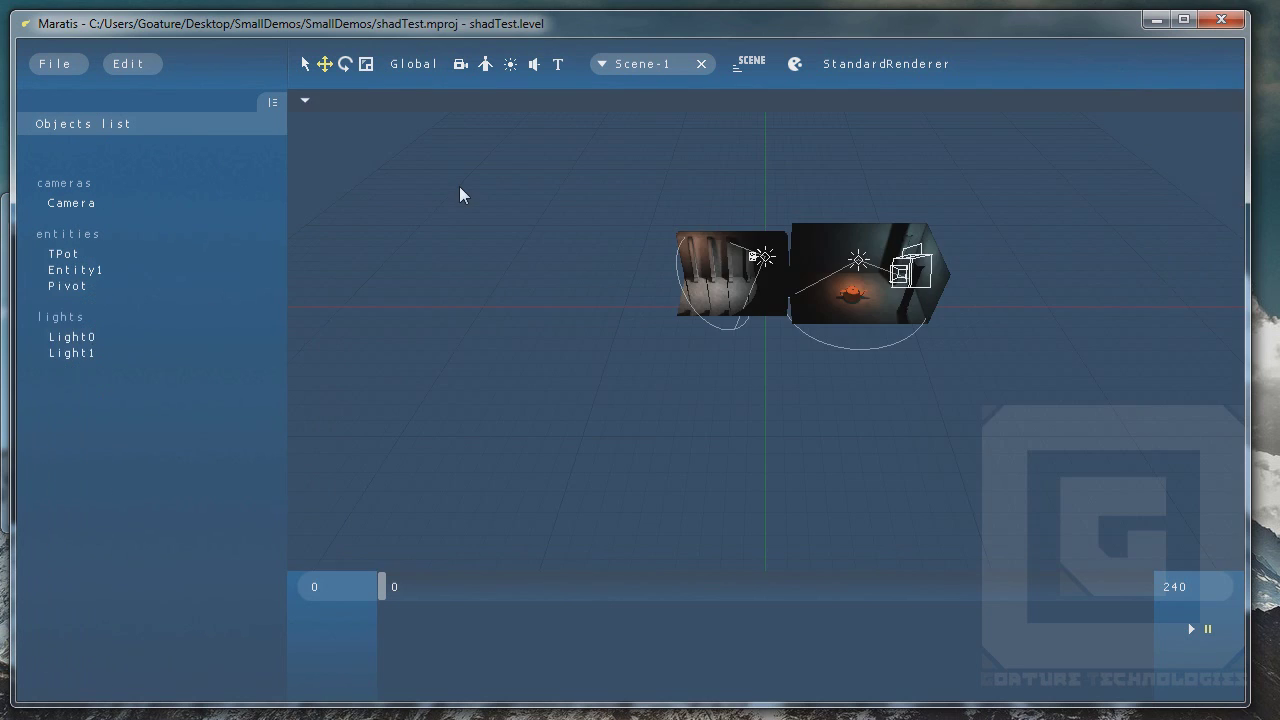
left_click(794, 64)
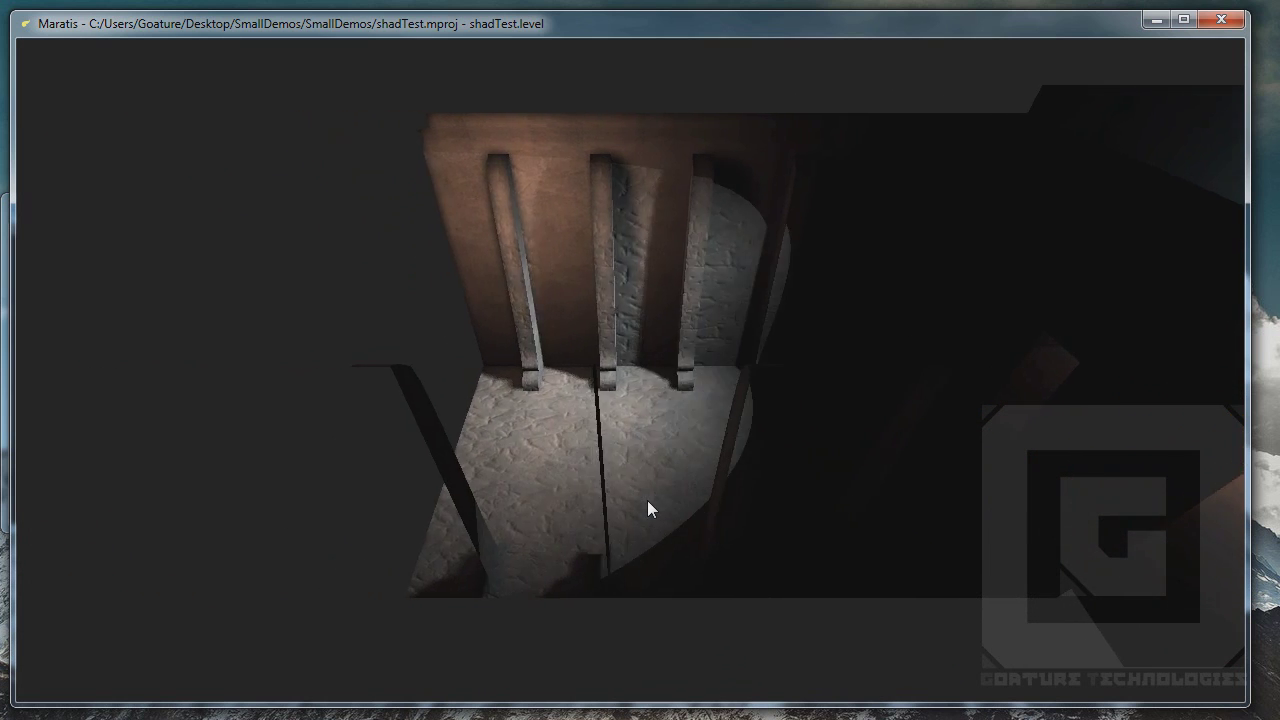
key("Escape")
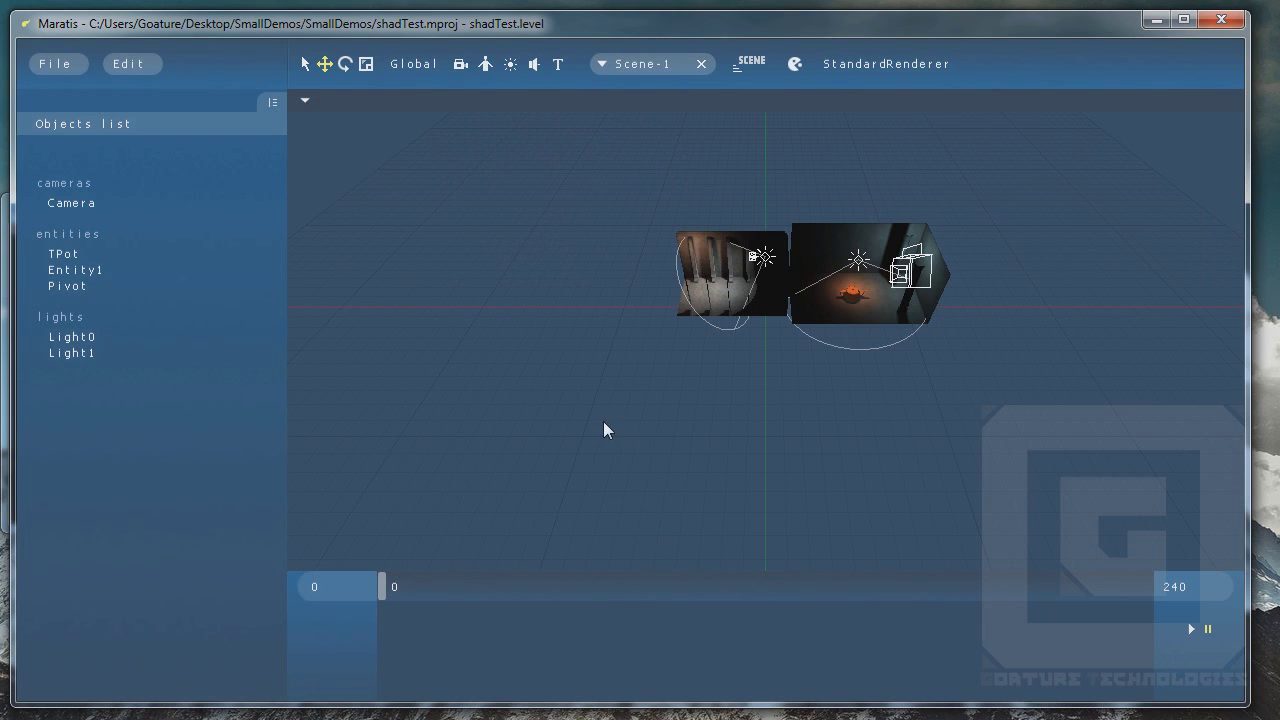
Step: Bring up the project file browser for opening another demo project
left_click(75, 64)
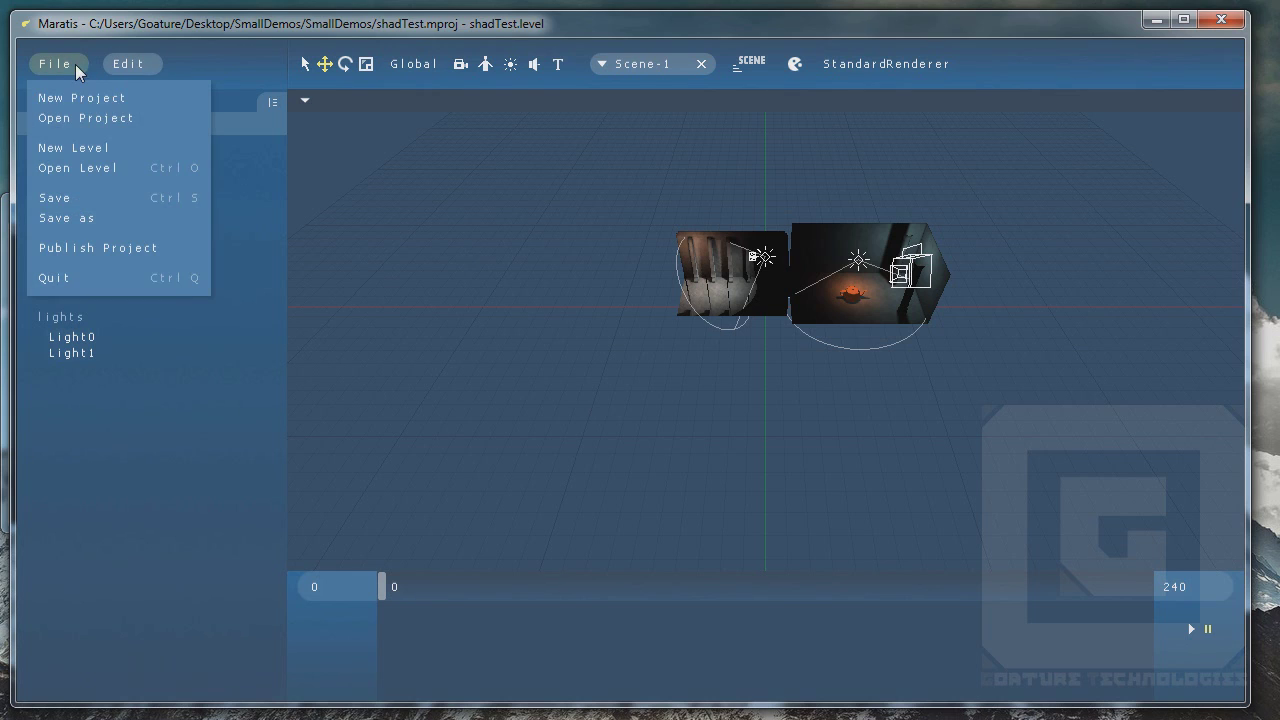
left_click(110, 120)
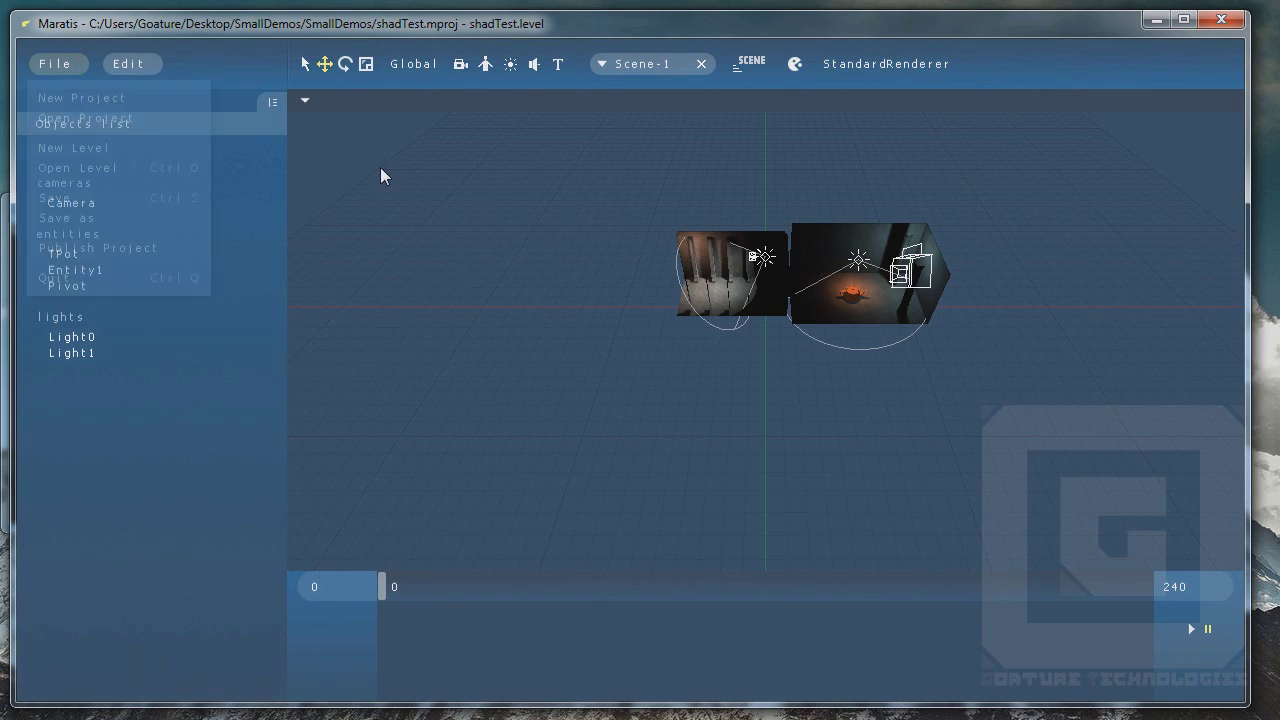